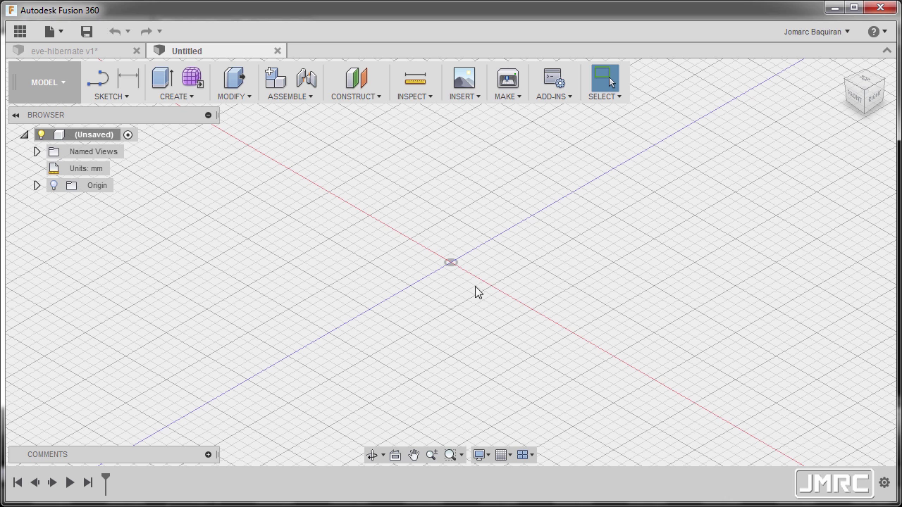
Step: Create a construction plane offset -100 mm from the front (XY) origin plane
left_click(365, 89)
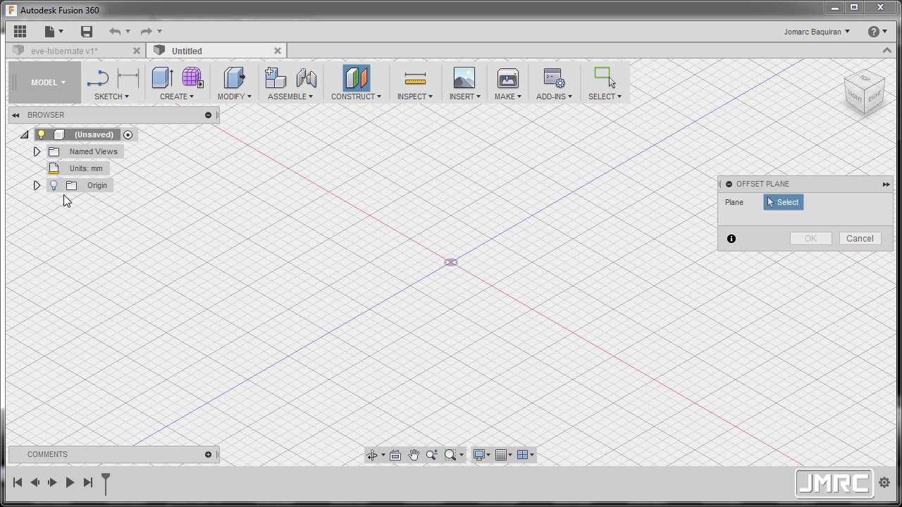
left_click(54, 186)
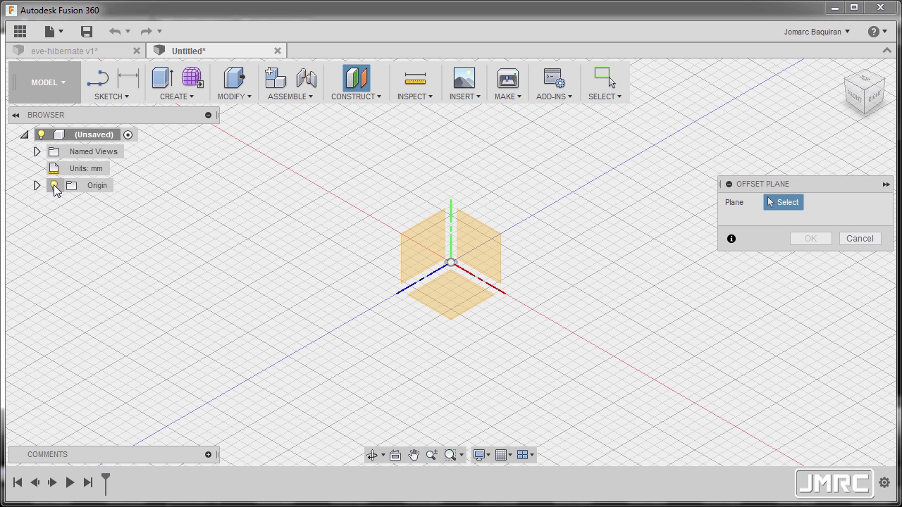
left_click(490, 258)
left_click_drag(463, 260, 530, 224)
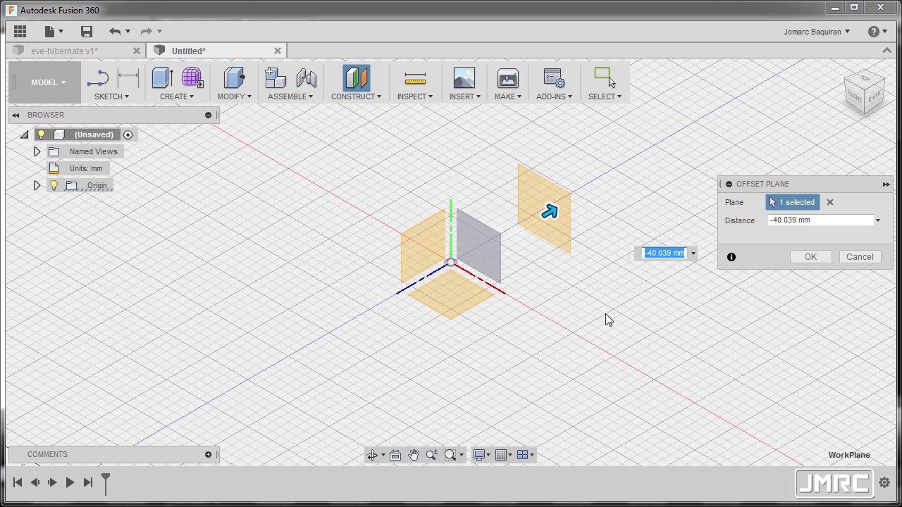
type("100")
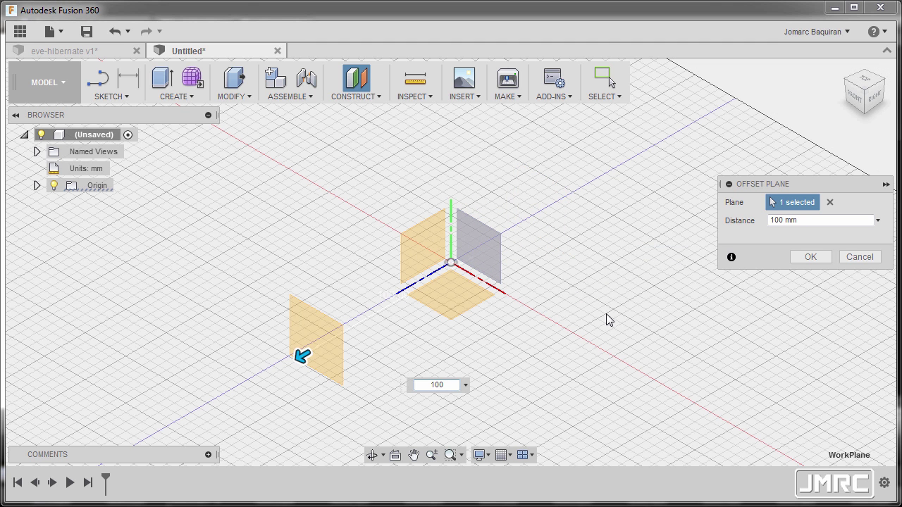
left_click(428, 386)
type("-")
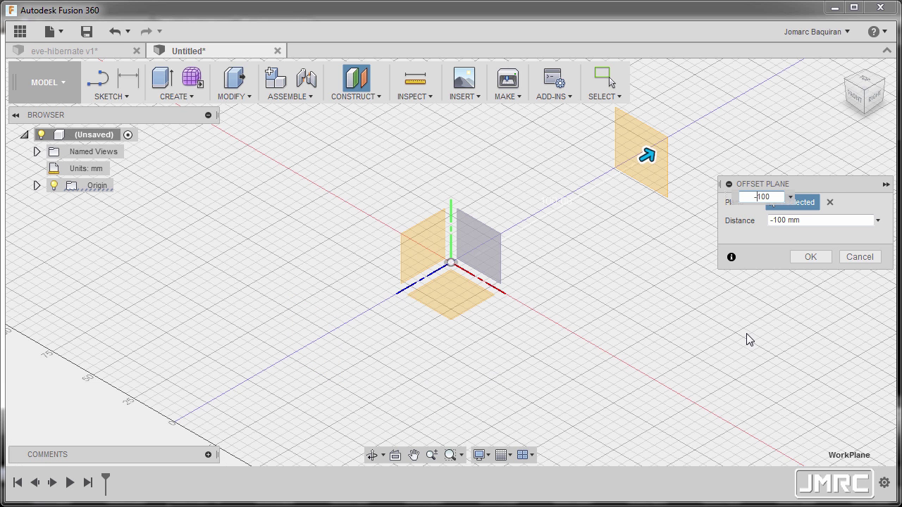
left_click(810, 257)
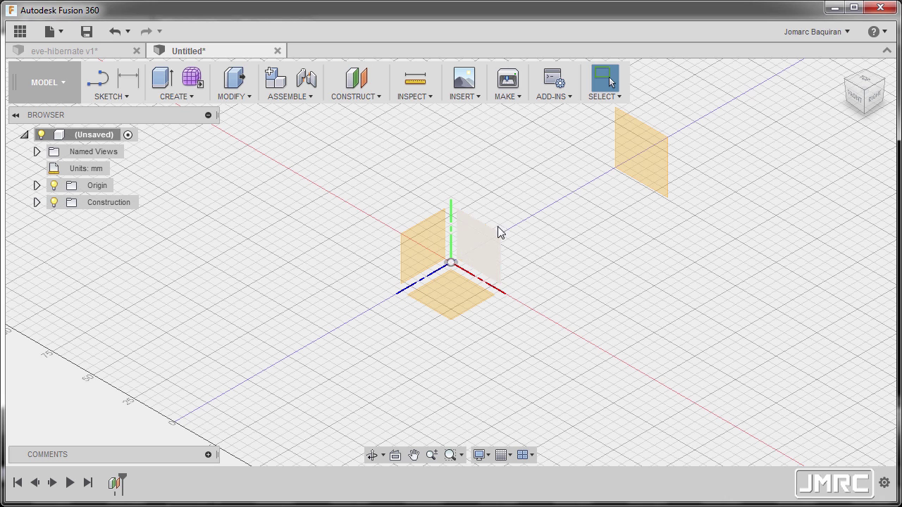
Step: Attach the image eve-front.jpg as a canvas on the offset construction plane
left_click(463, 85)
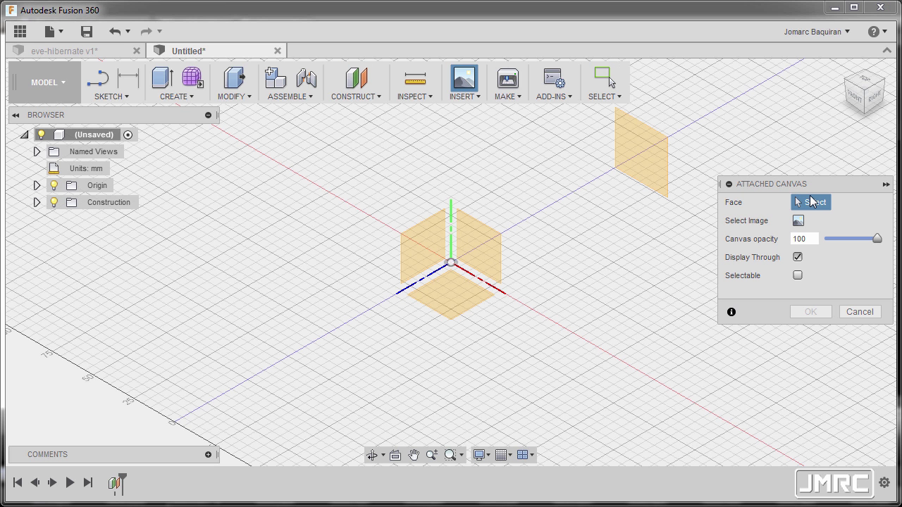
left_click(643, 157)
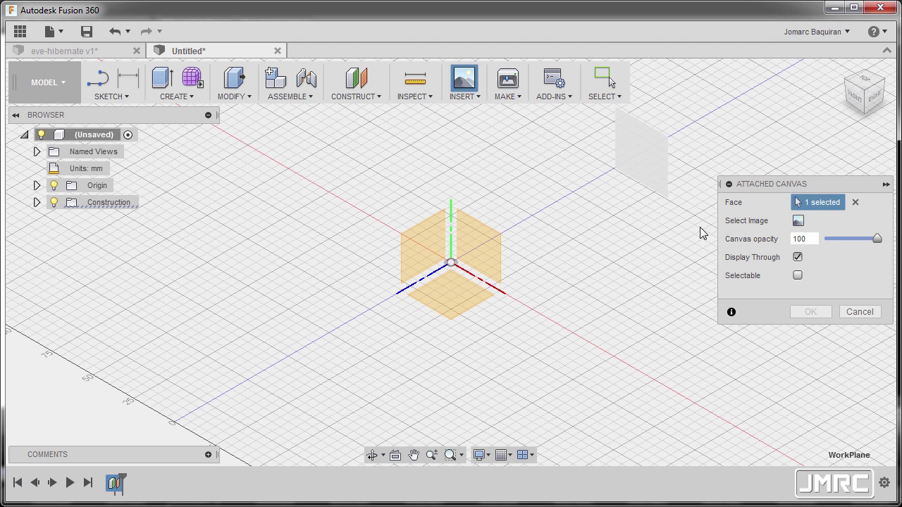
left_click(798, 221)
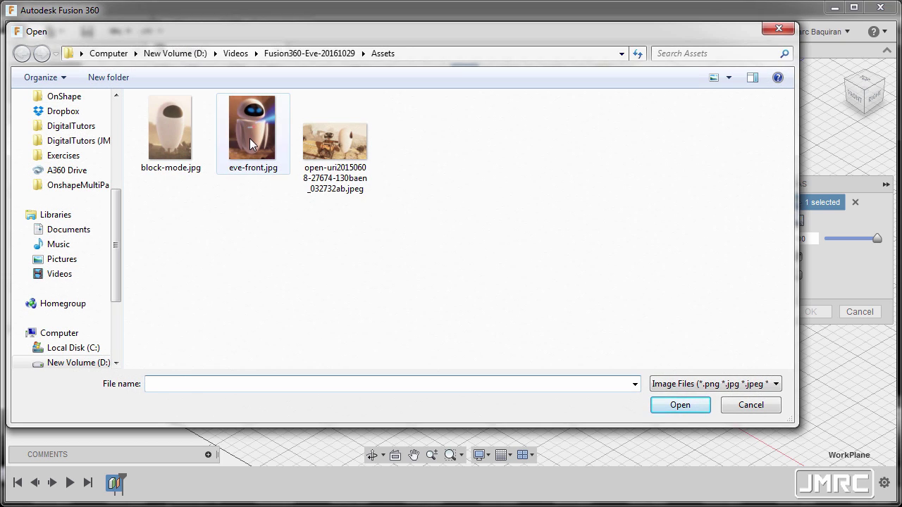
left_click(252, 144)
left_click(682, 409)
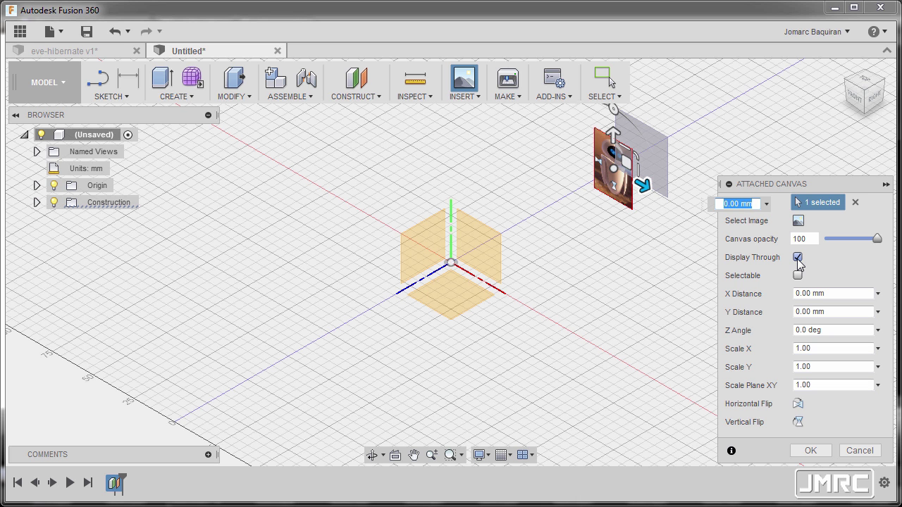
left_click(817, 451)
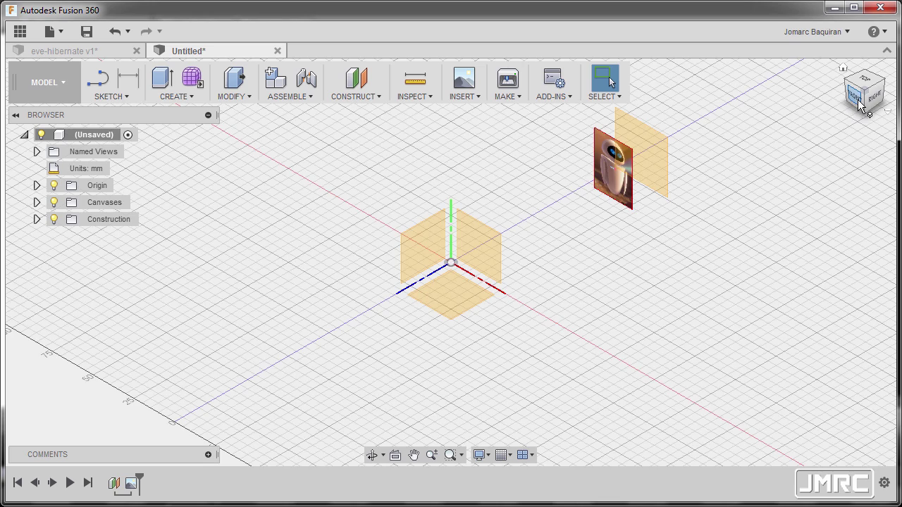
Step: Hide the origin geometry and the offset construction plane
left_click(857, 106)
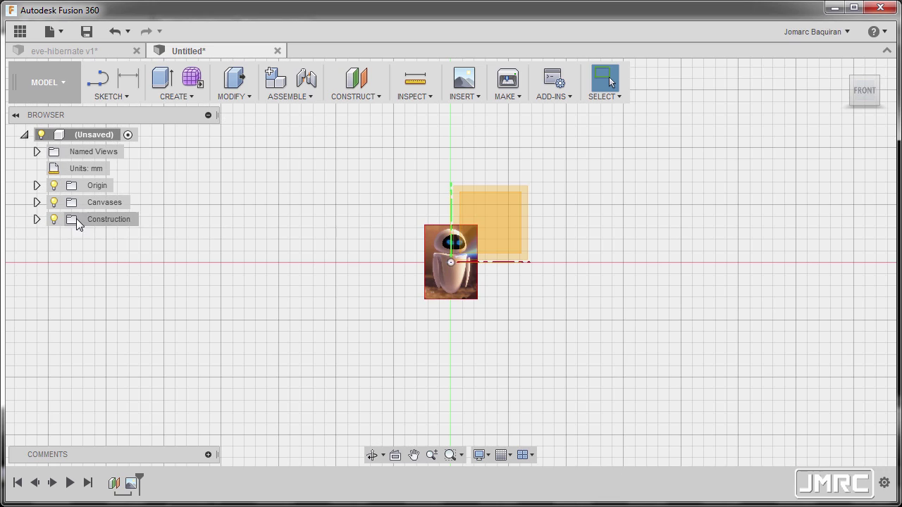
left_click(53, 185)
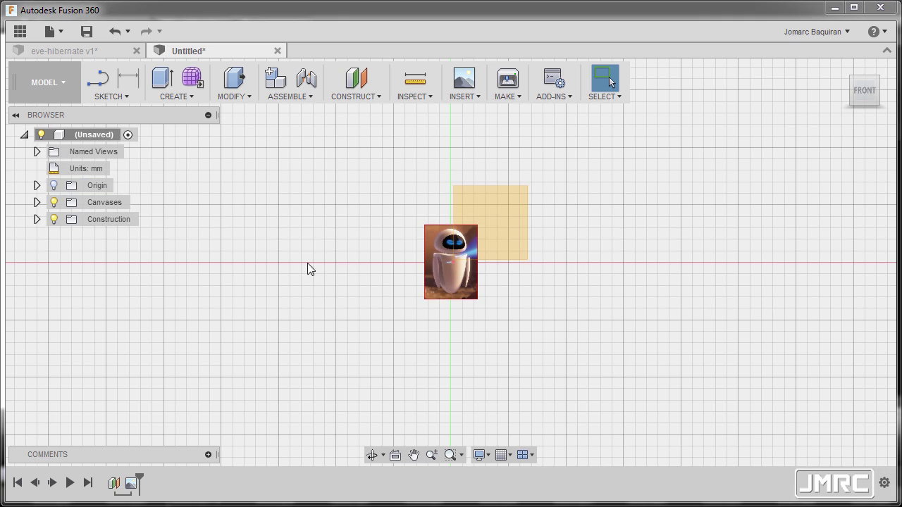
left_click(37, 220)
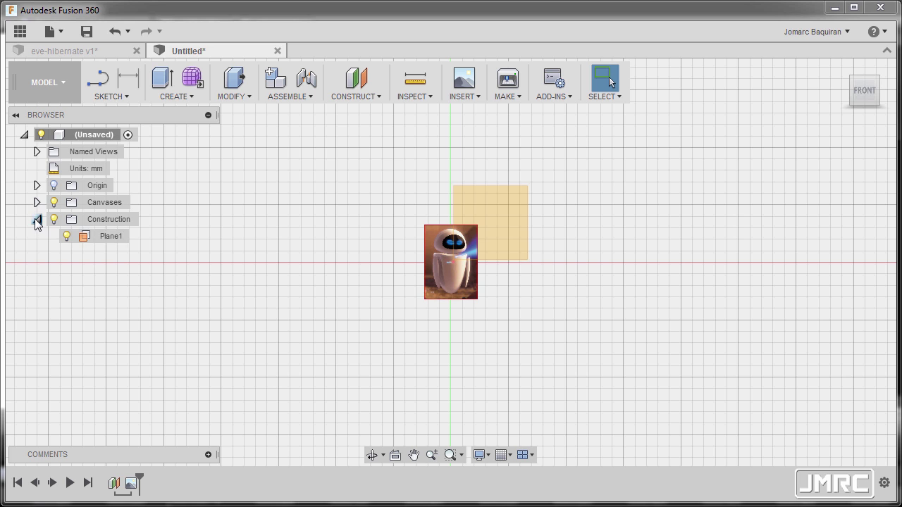
left_click(66, 235)
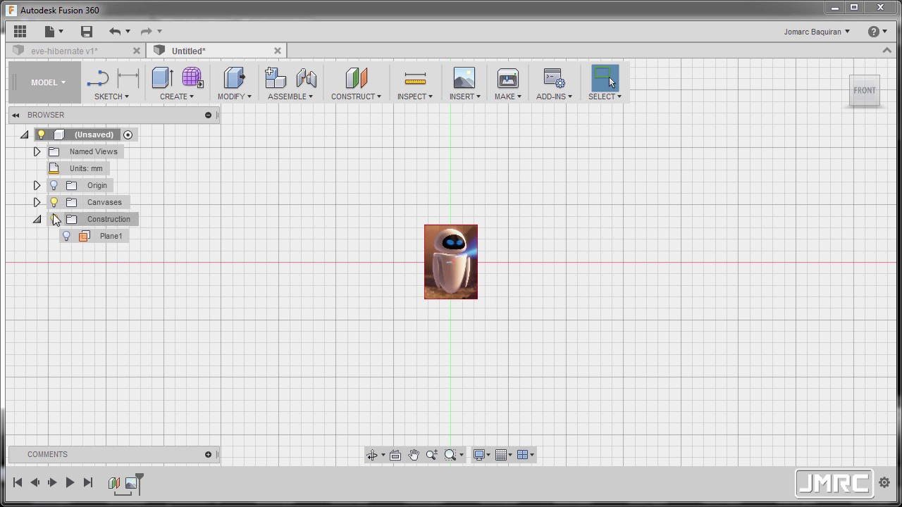
Step: Calibrate the eve-front canvas to 150 mm between the top of the robot's head and the bottom of its body
left_click(36, 202)
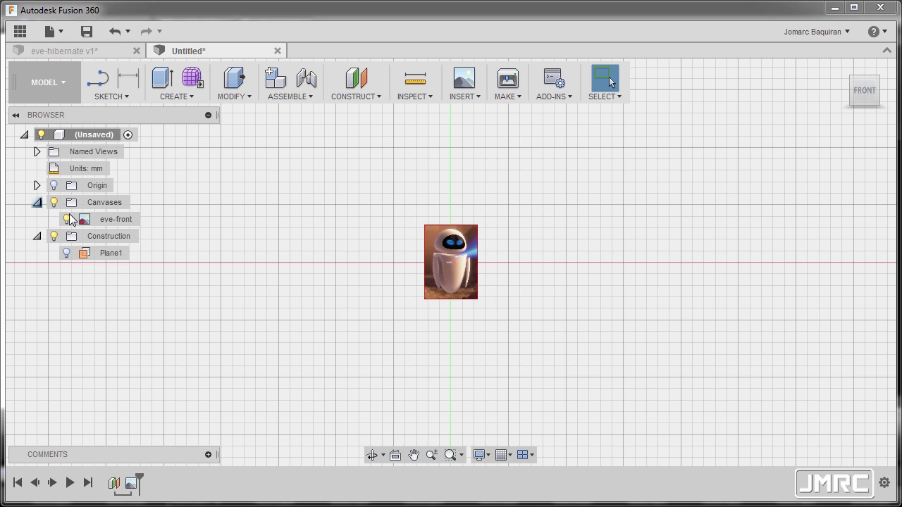
right_click(132, 222)
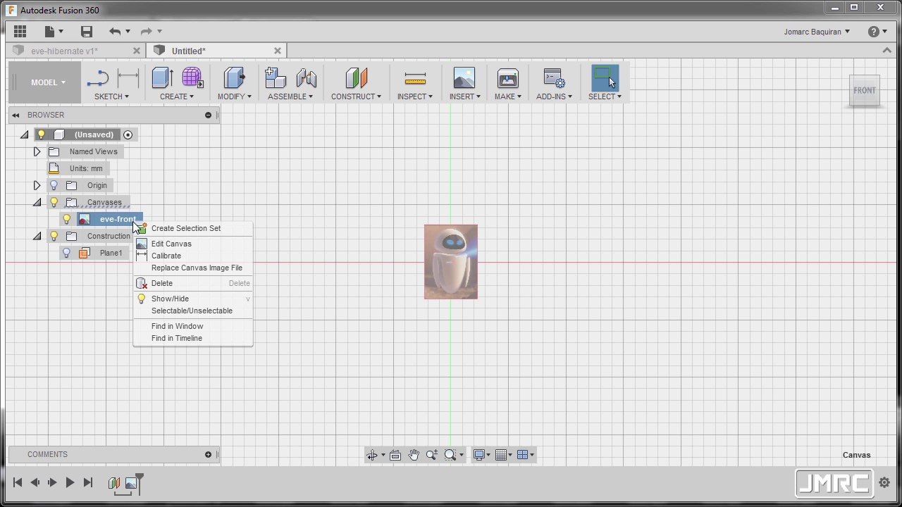
left_click(169, 255)
scroll(461, 256, "up", 7)
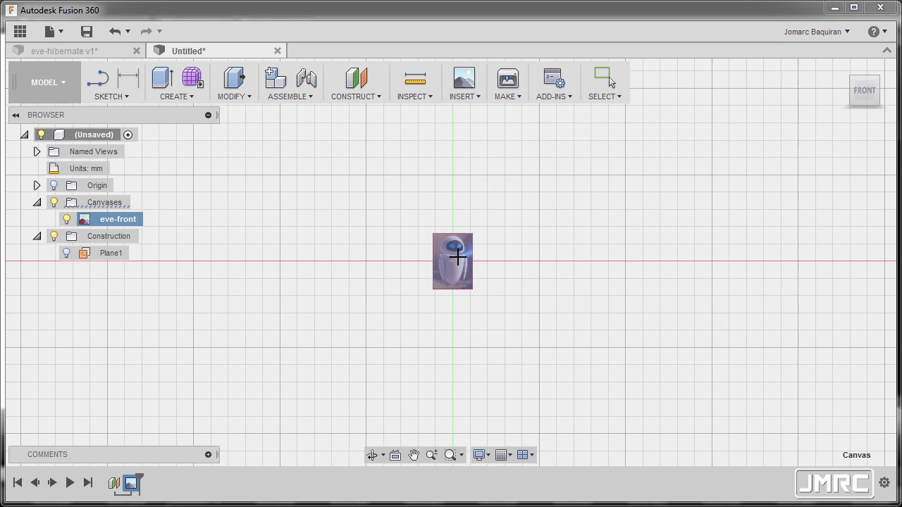
scroll(461, 258, "up", 2)
scroll(468, 246, "down", 1)
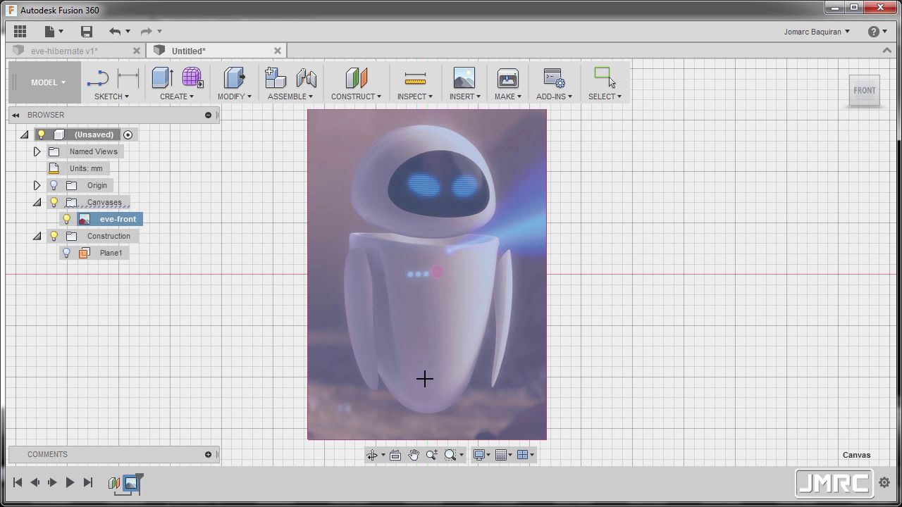
left_click(423, 125)
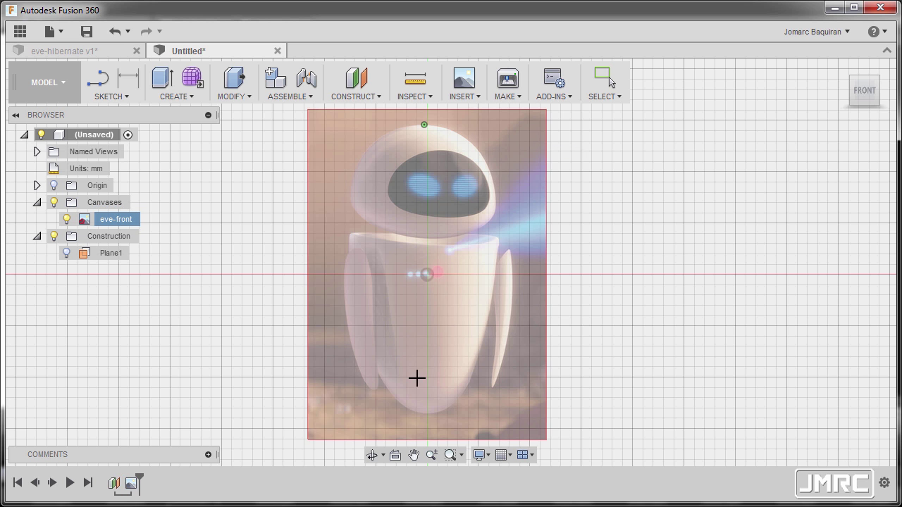
left_click(425, 415)
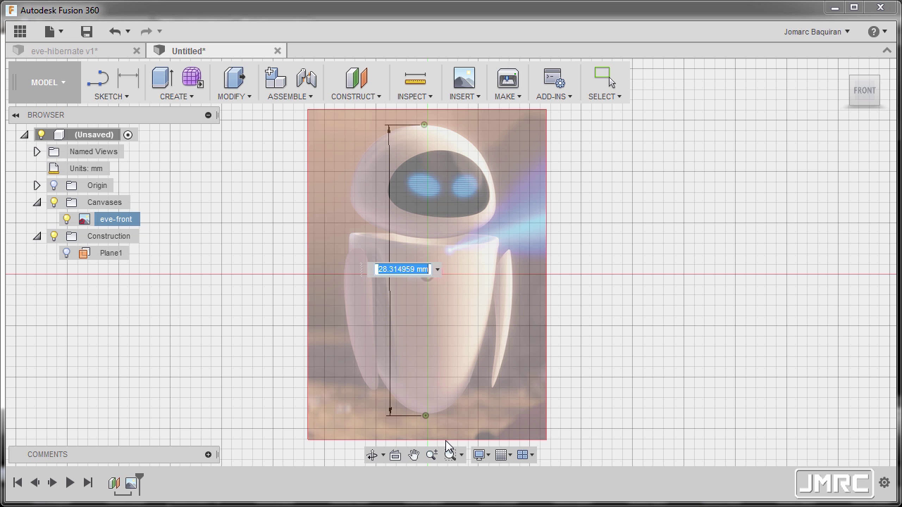
type("300")
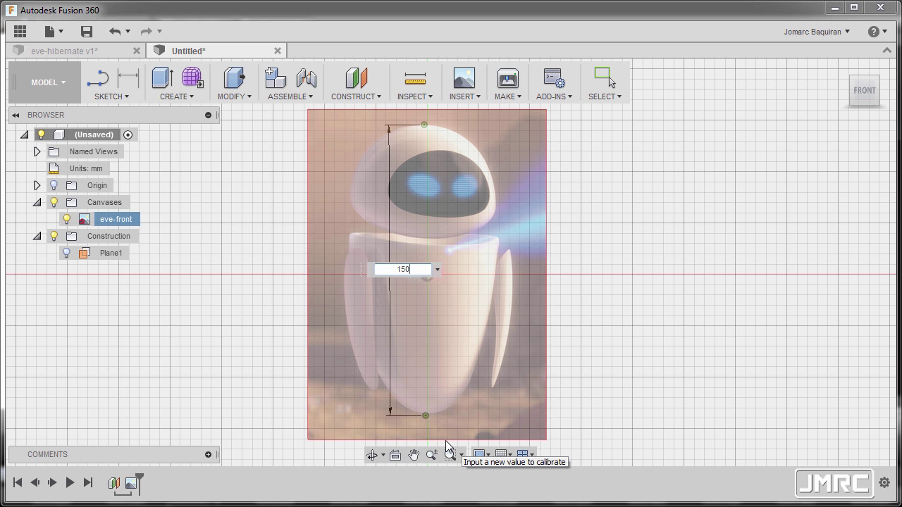
key("Return")
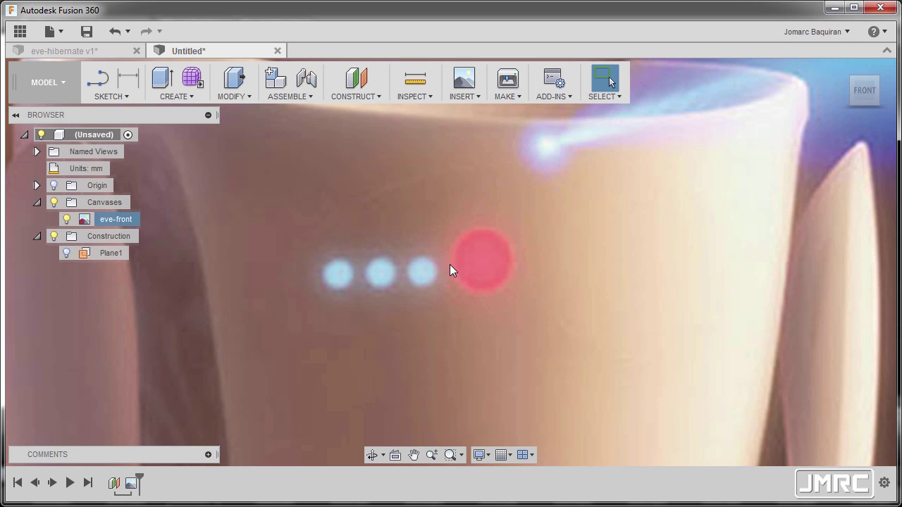
Step: Create a quadball as a new body on the horizontal origin plane, centred on the origin, about 81 mm in diameter
scroll(450, 264, "down", 5)
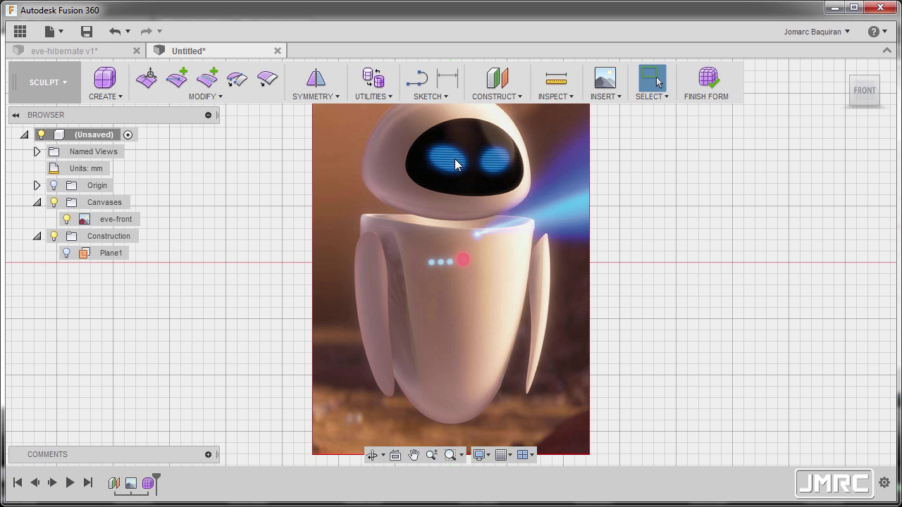
left_click(119, 94)
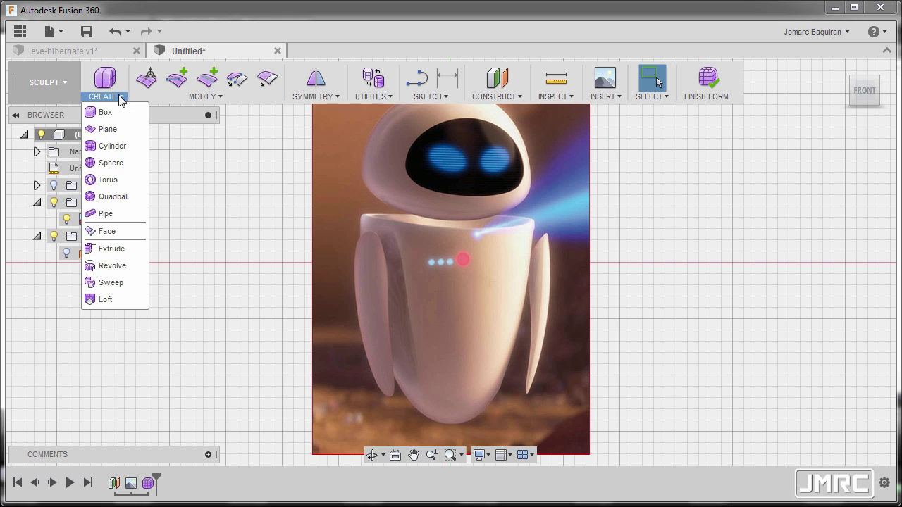
left_click(113, 197)
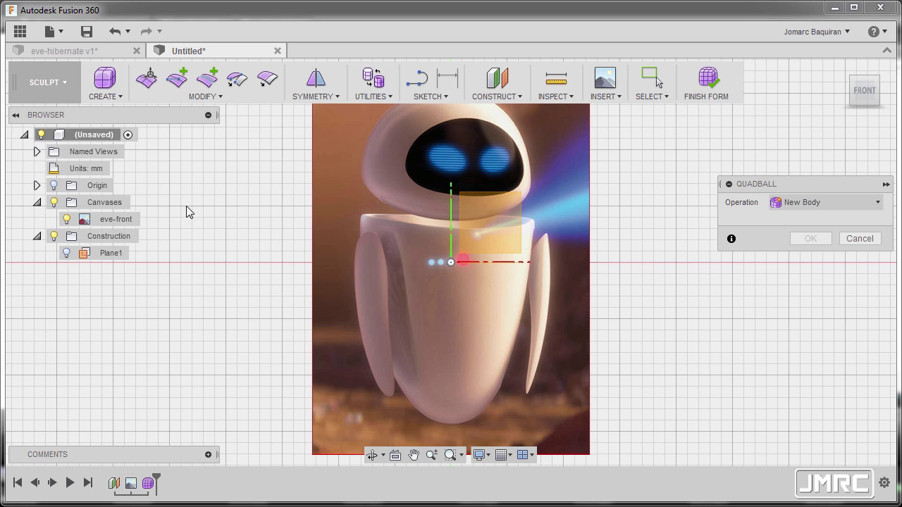
middle_click_drag(447, 288, 418, 332, "shift")
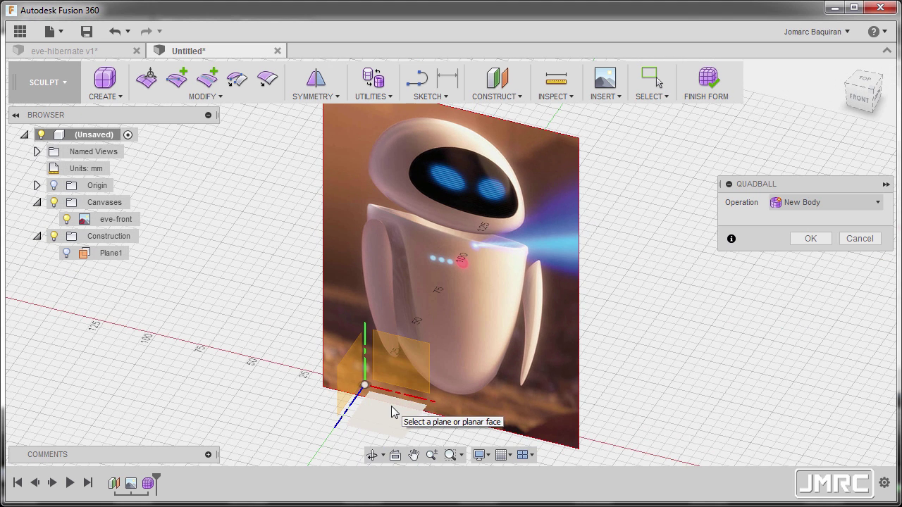
middle_click_drag(391, 406, 429, 309)
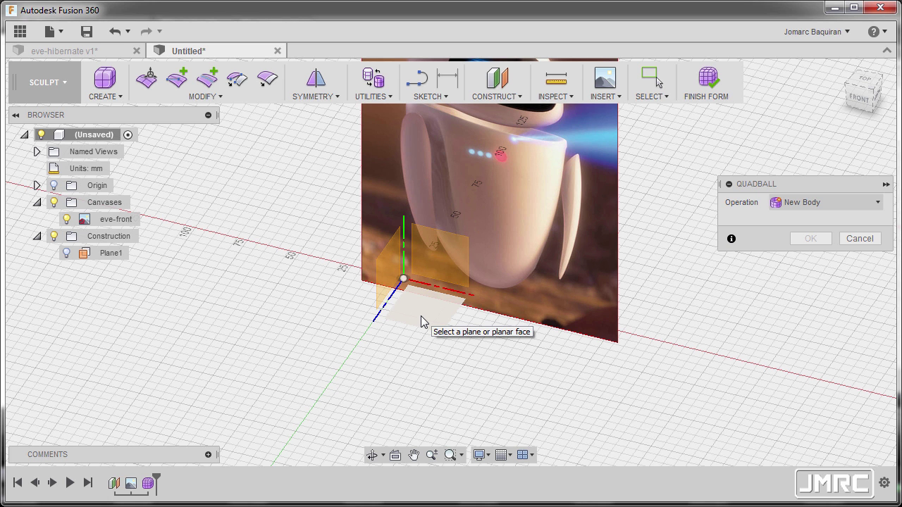
left_click(423, 313)
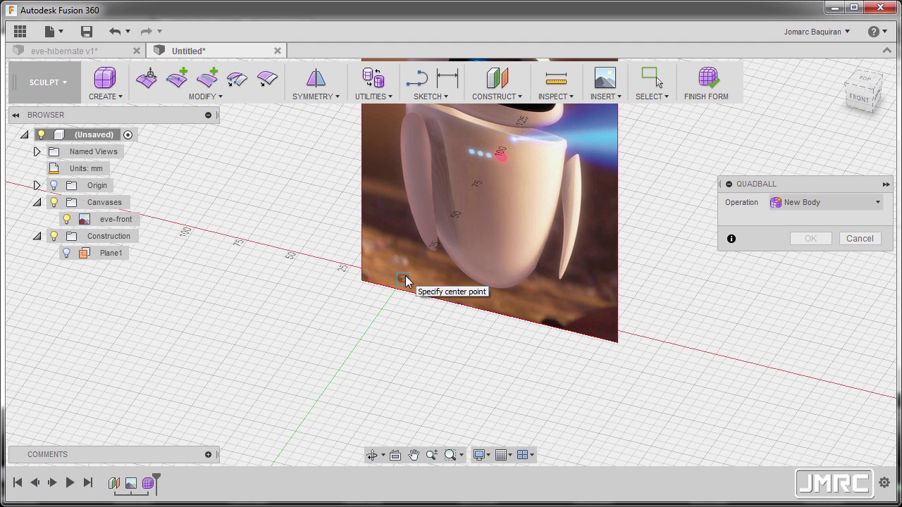
left_click(405, 280)
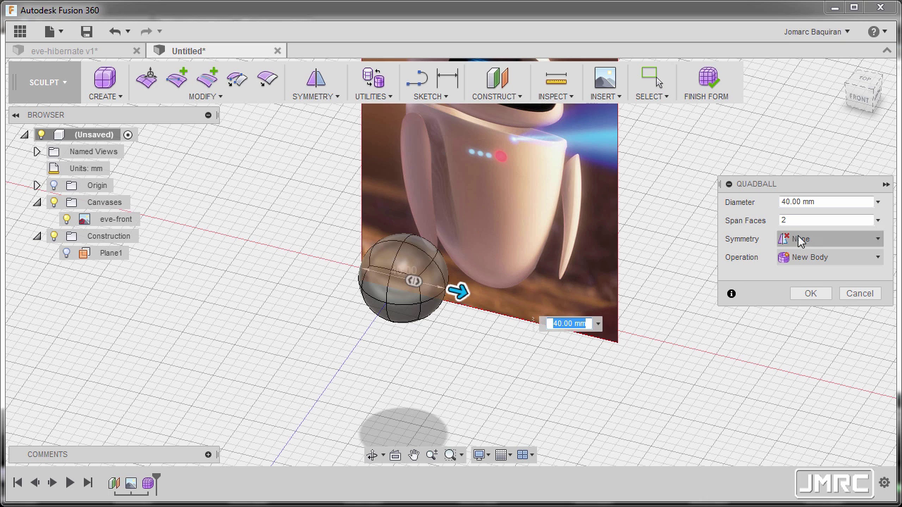
left_click(858, 99)
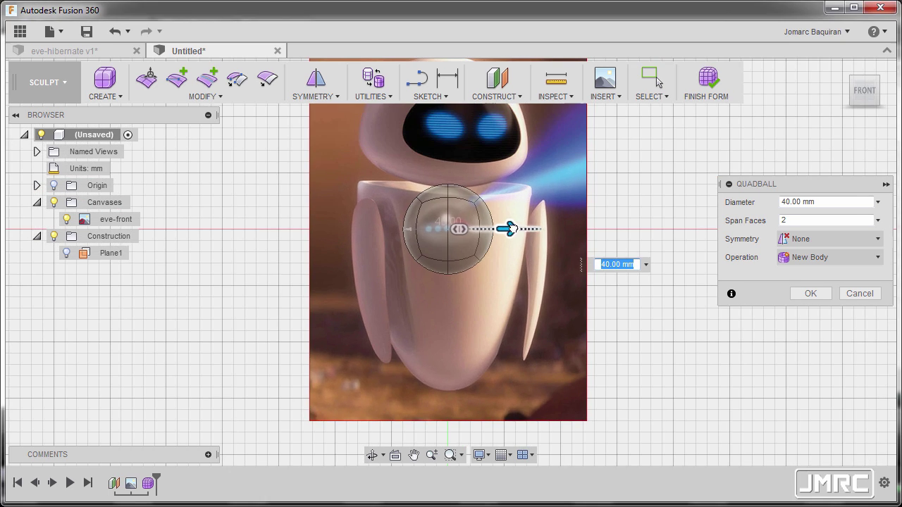
left_click_drag(511, 227, 554, 227)
middle_click_drag(554, 228, 534, 293)
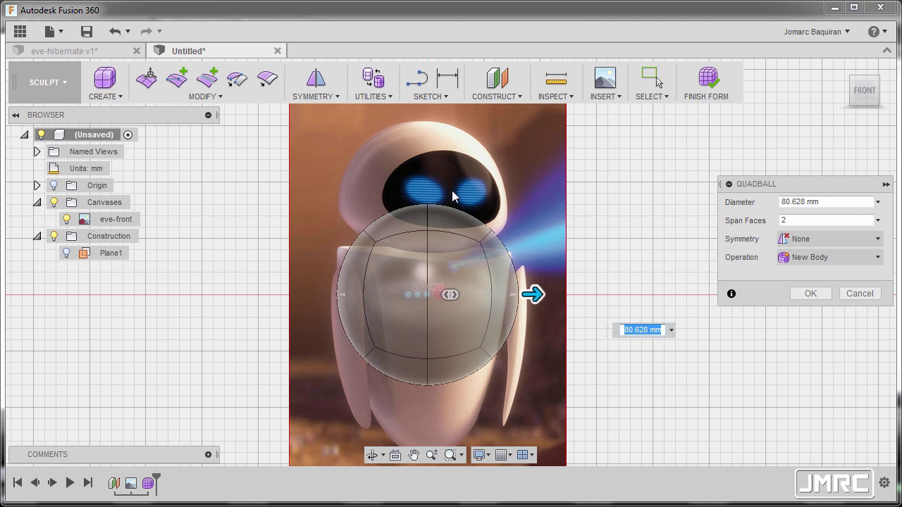
left_click(809, 293)
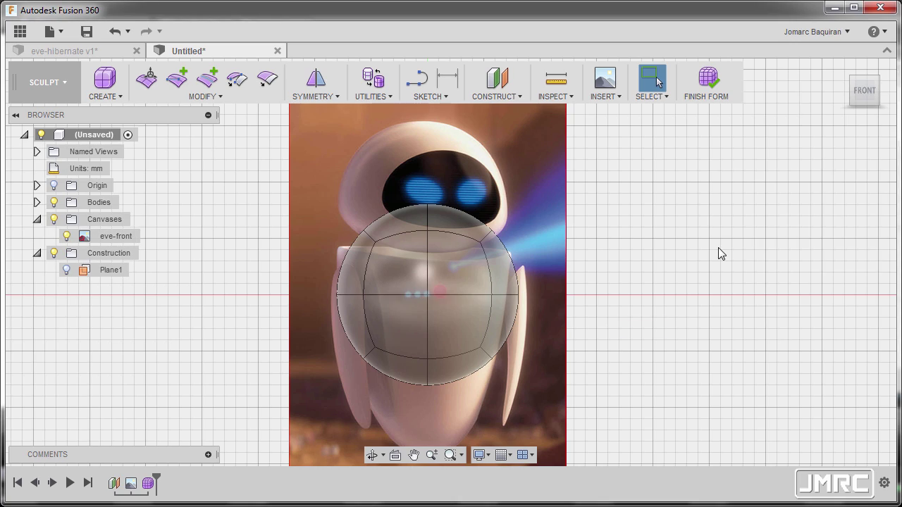
Step: Create a 40 mm diameter sphere with 8 longitude and 8 latitude faces as a new body beside the quadball
middle_click_drag(712, 255, 668, 295, "shift")
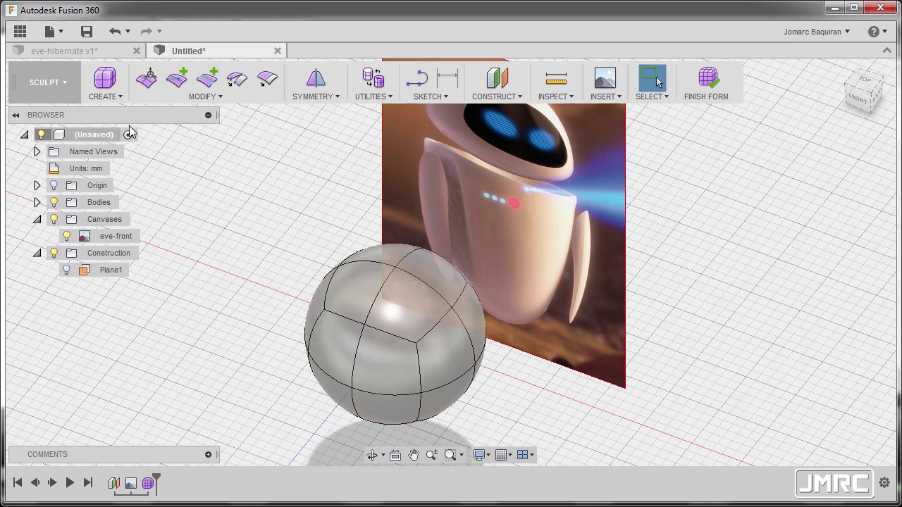
left_click(114, 97)
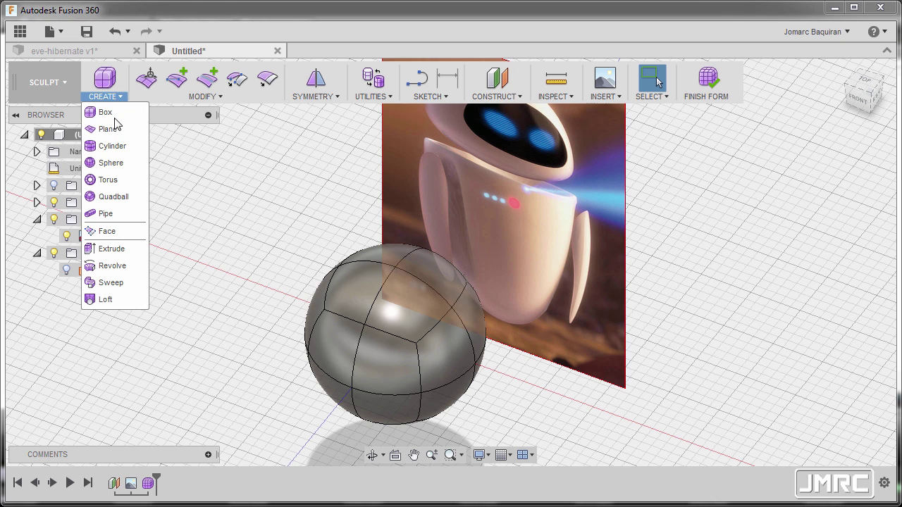
left_click(109, 163)
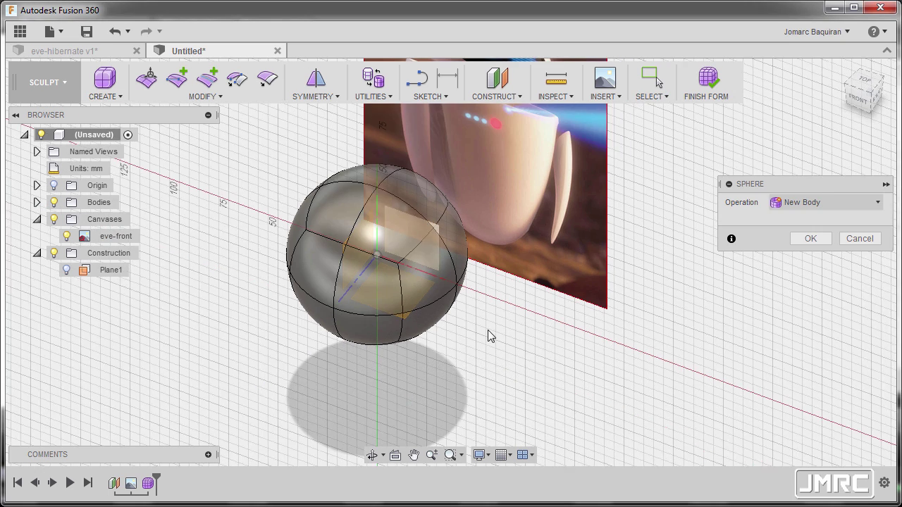
left_click(409, 303)
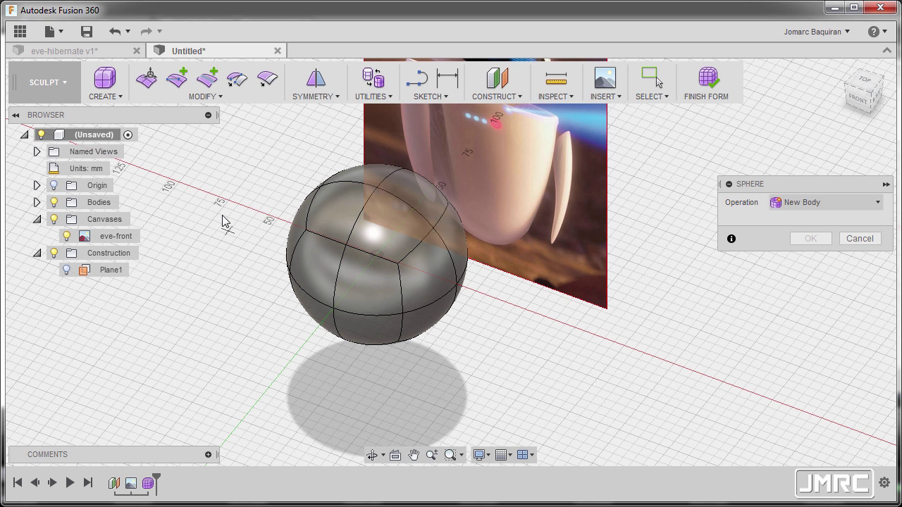
middle_click_drag(222, 215, 328, 306)
left_click(290, 283)
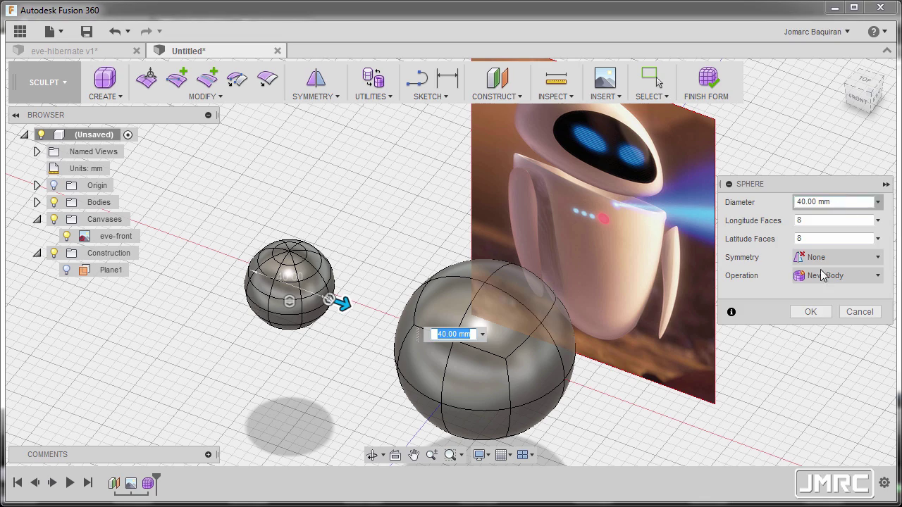
left_click(810, 312)
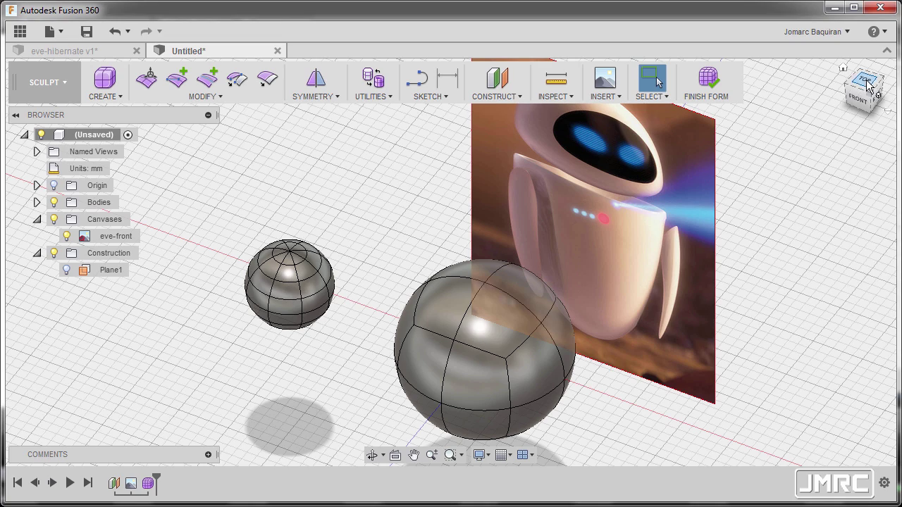
Step: Delete the four diagonal edges around the small sphere's top pole, keeping the horizontal and vertical ones
left_click(863, 79)
scroll(417, 321, "up", 5)
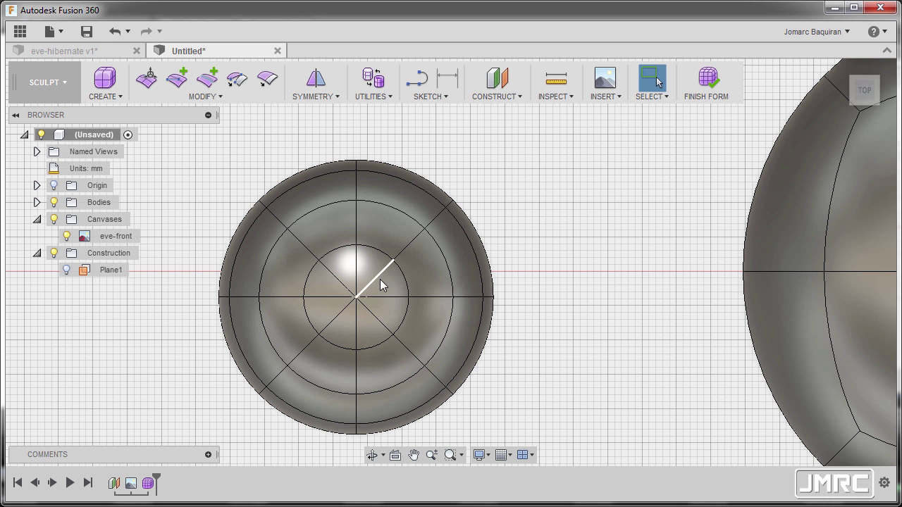
left_click(384, 272)
key("Delete")
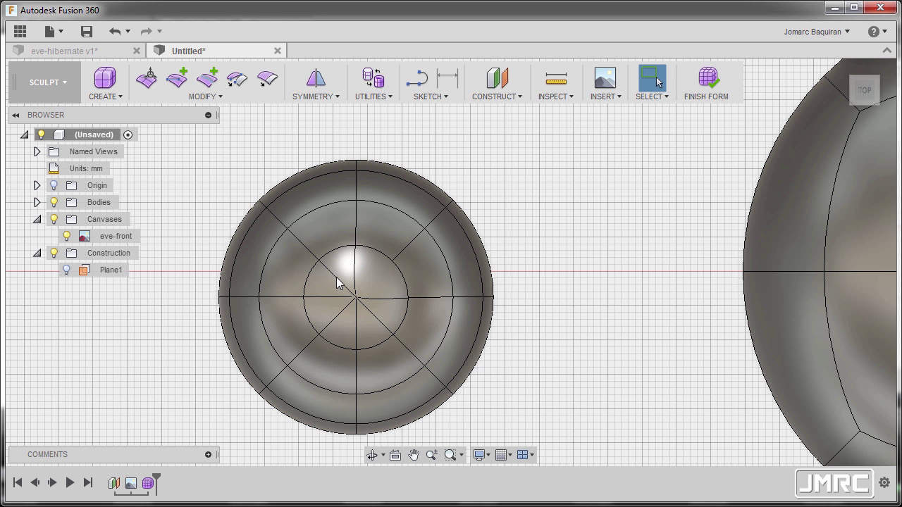
left_click(328, 321)
key("Delete")
left_click(375, 317)
key("Delete")
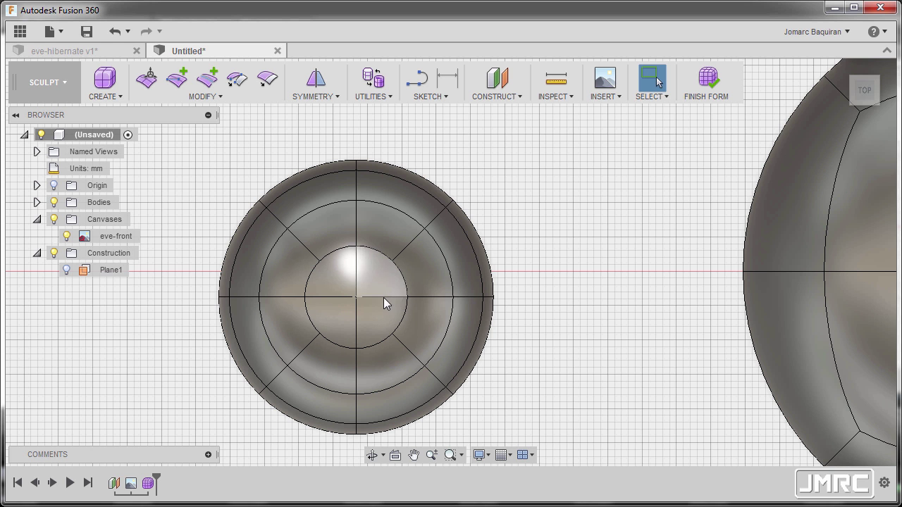
Step: Show the small sphere in box display and examine the faces around its top pole
left_click(414, 265)
key("ctrl+1")
left_click(520, 243)
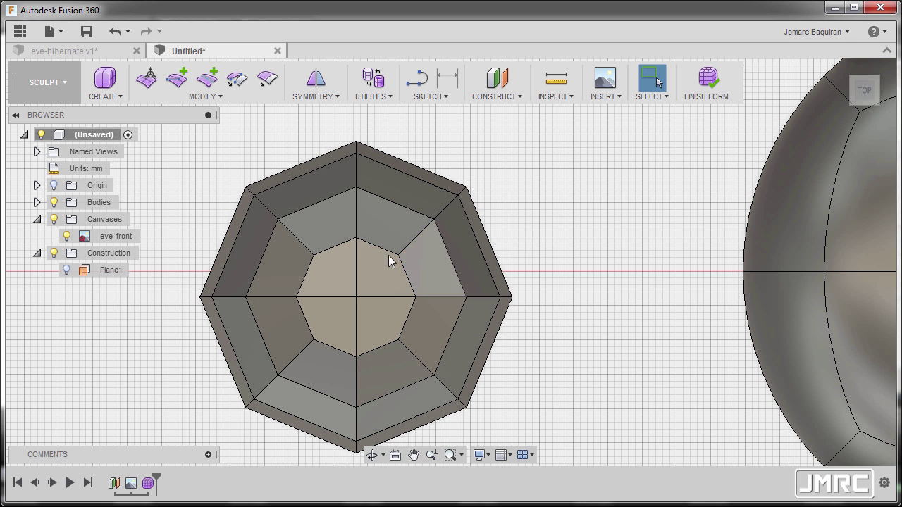
scroll(395, 257, "up", 2)
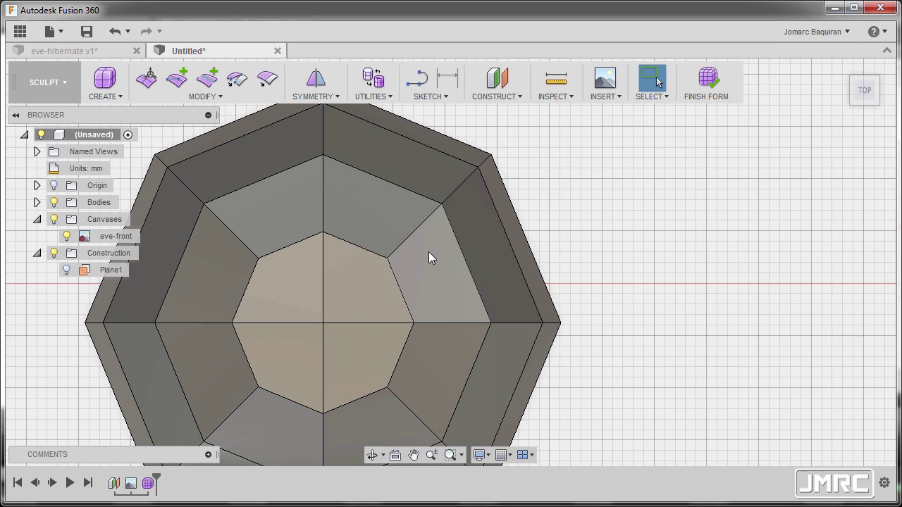
scroll(465, 275, "down", 5)
Step: Select the entire small sphere and delete it, keeping only the quadball
middle_click_drag(448, 332, 466, 179, "shift")
left_click_drag(235, 161, 453, 414)
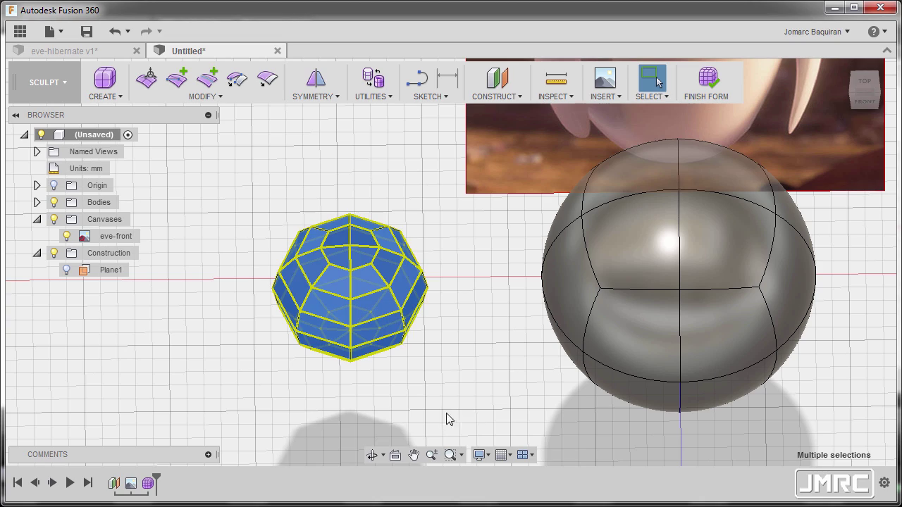
key("Delete")
Step: From the front view, compare the quadball in box, smooth and control frame display, ending in smooth display
left_click(843, 67)
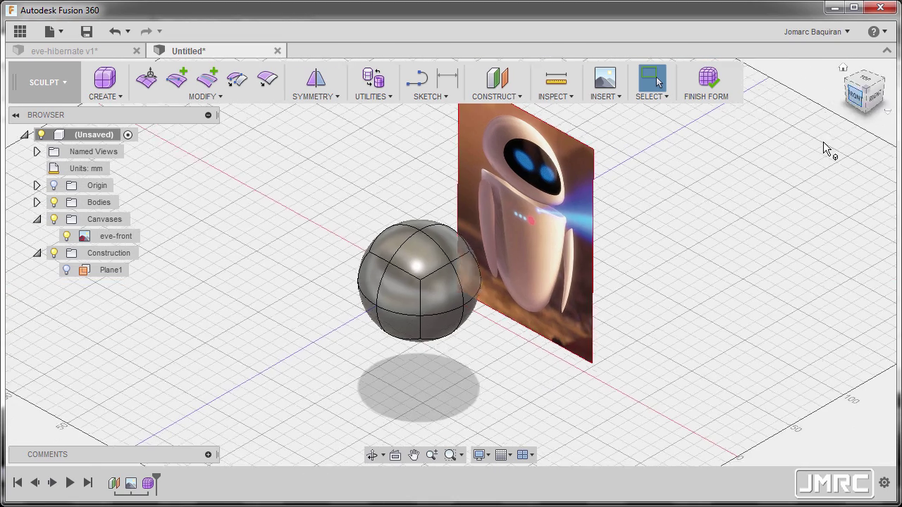
left_click(854, 95)
middle_click_drag(463, 268, 461, 298)
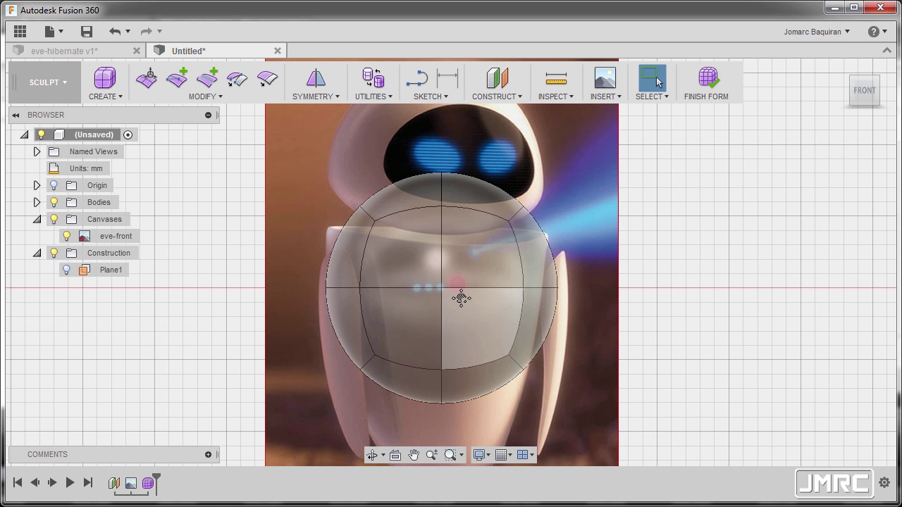
key("alt+1")
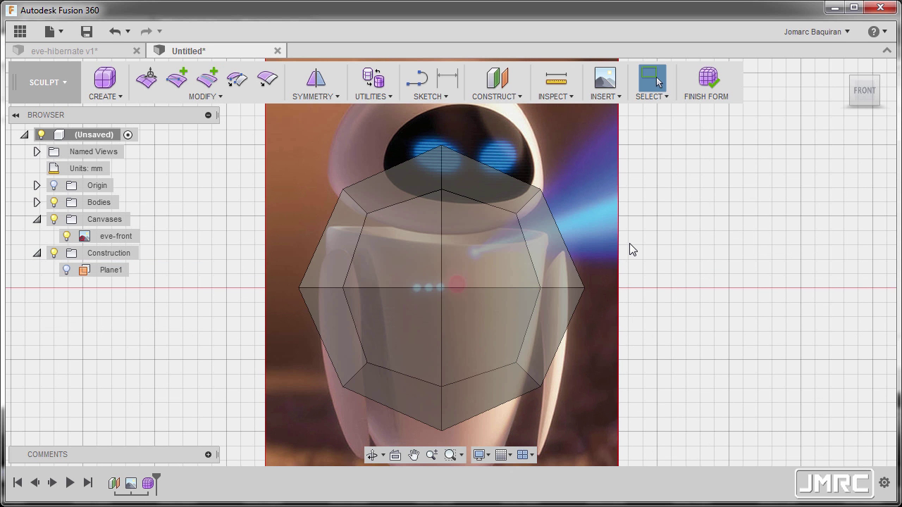
key("alt+3")
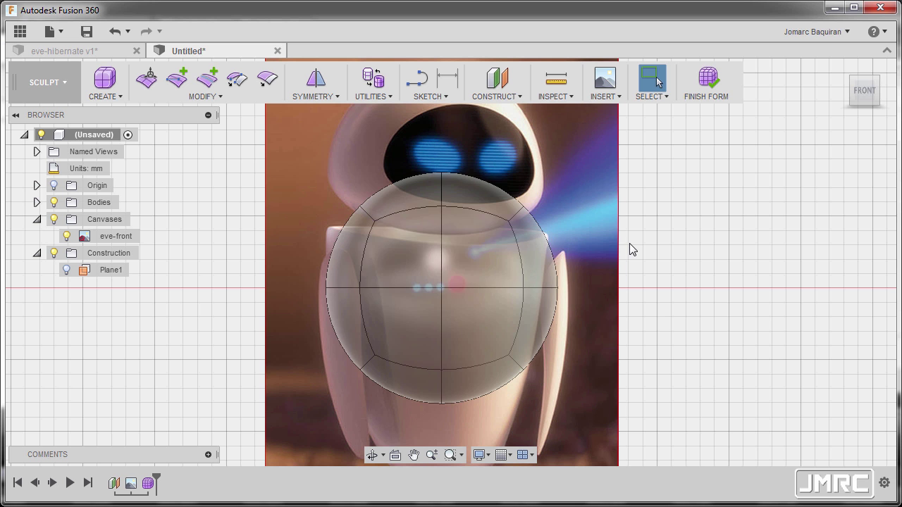
key("alt+2")
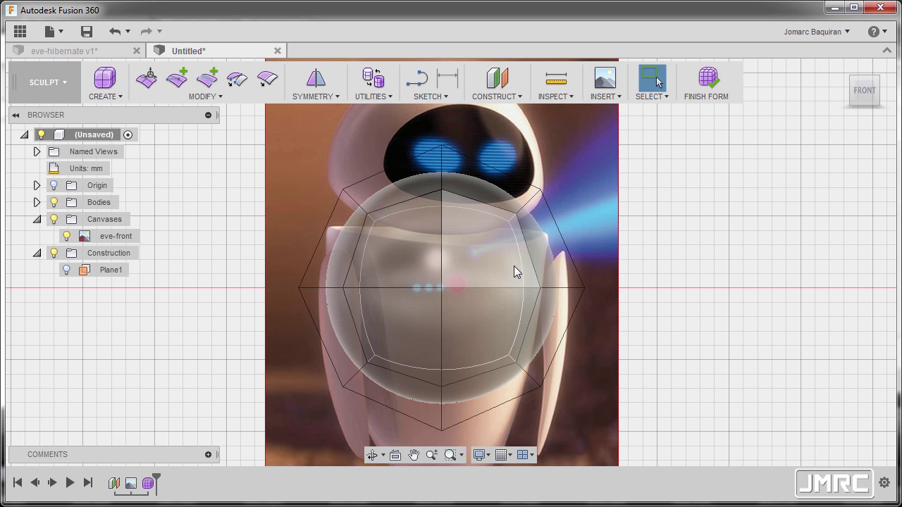
scroll(514, 267, "up", 3)
scroll(514, 267, "down", 5)
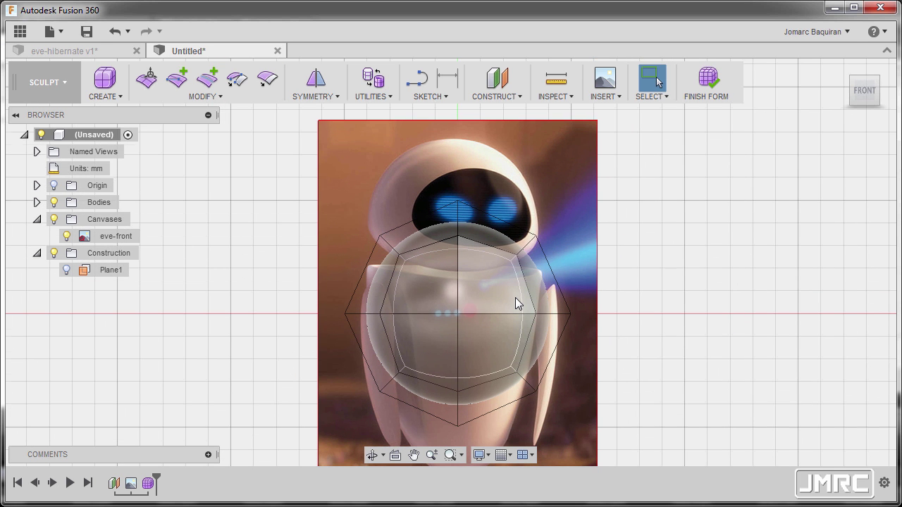
key("alt+3")
Step: Window-select the whole quadball and review the available selection modes and filters, including Select Through
left_click_drag(296, 183, 591, 426)
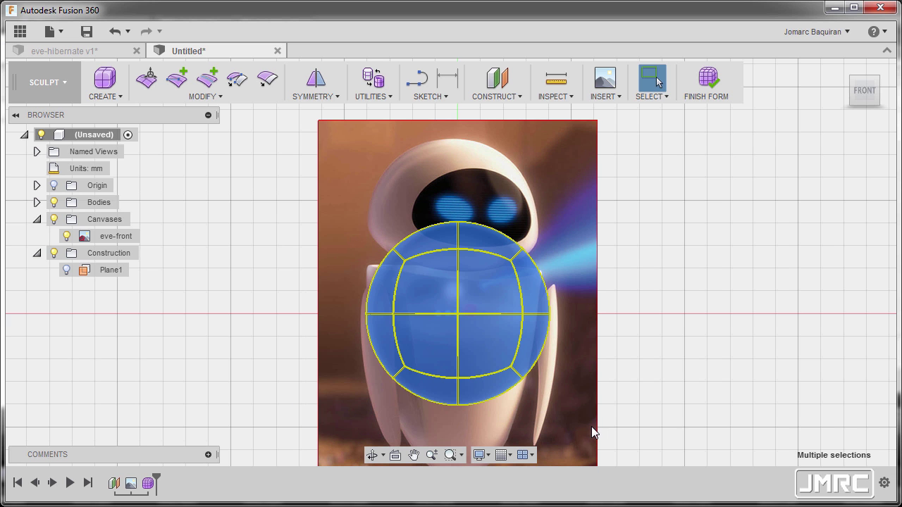
left_click(665, 99)
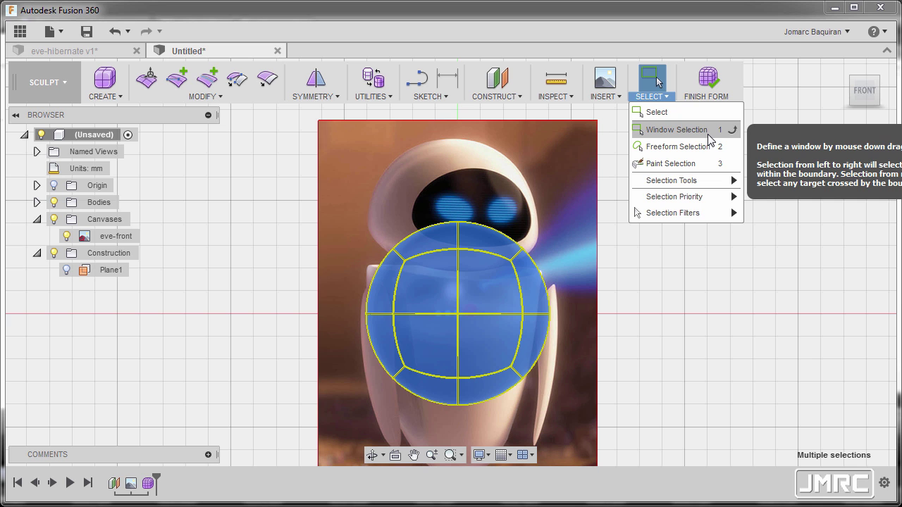
mouse_move(698, 214)
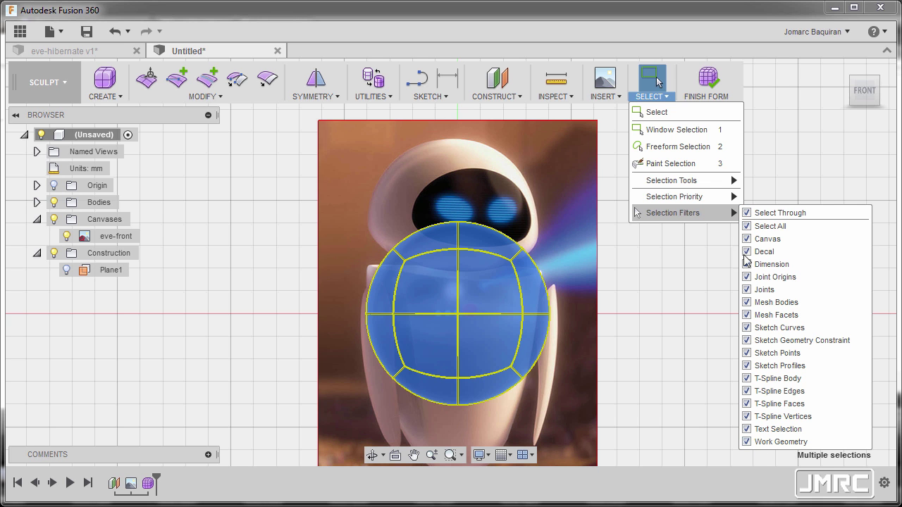
left_click(667, 297)
Step: Select the whole quadball and move it up about 37 mm with Edit Form, onto the robot's head in the canvas
left_click_drag(312, 177, 620, 421)
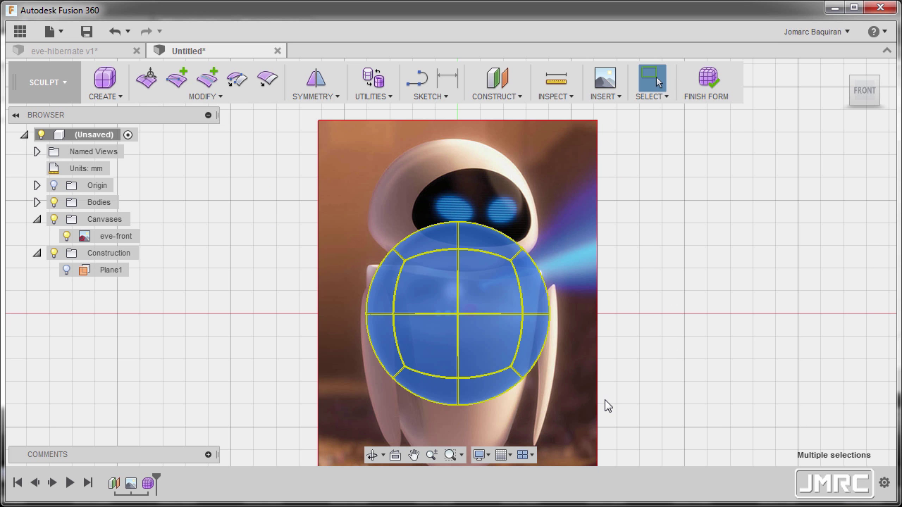
right_click(698, 326)
left_click(743, 312)
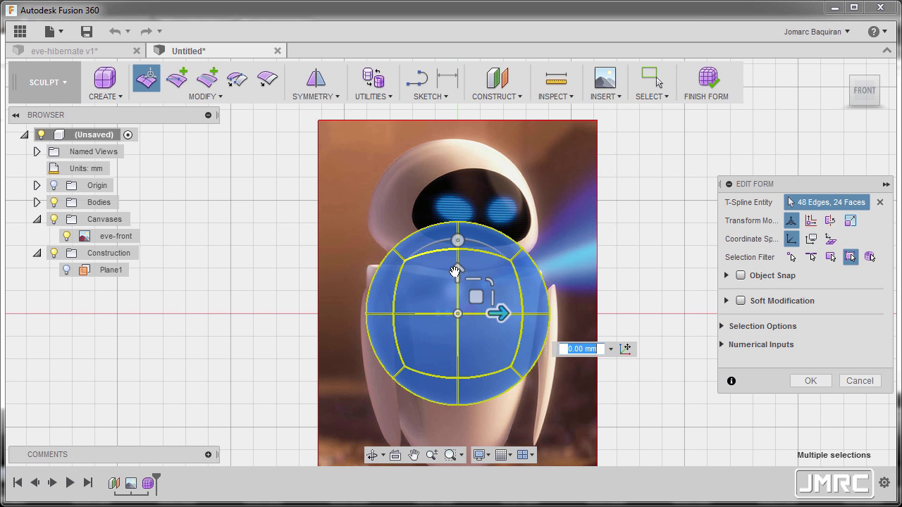
left_click_drag(457, 264, 458, 187)
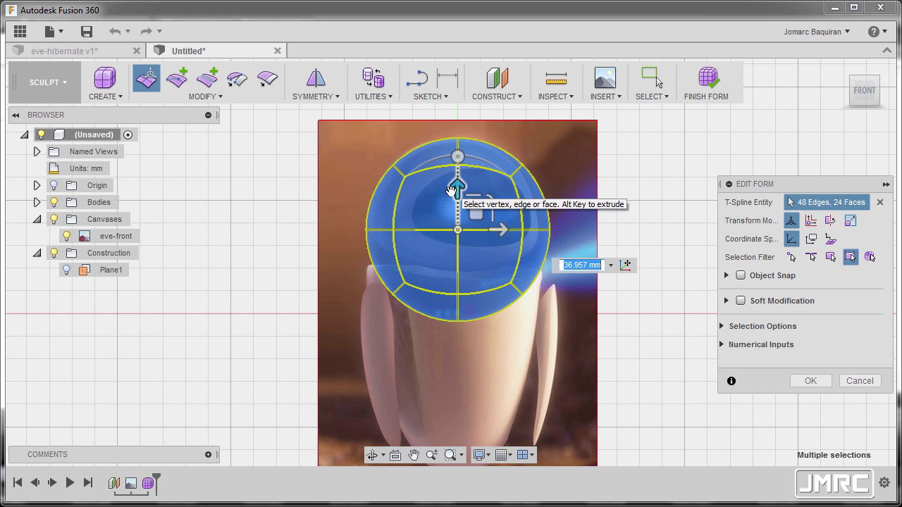
left_click(805, 379)
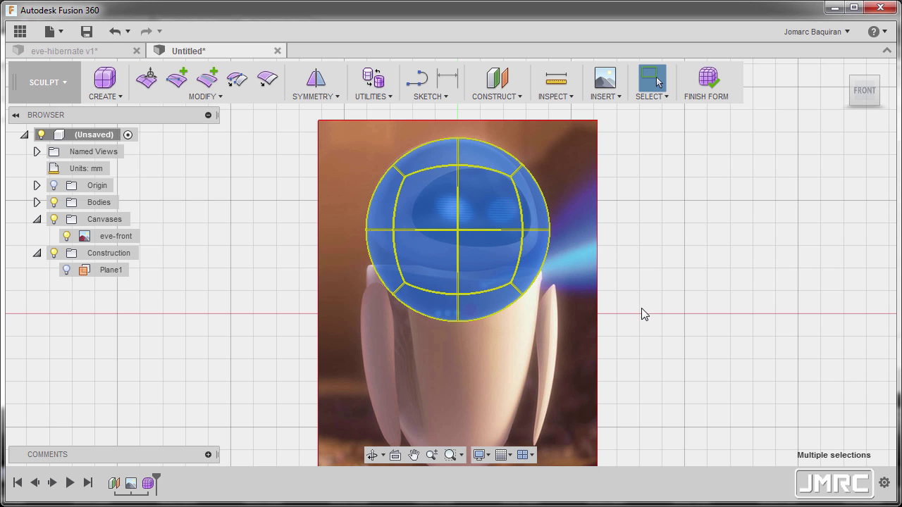
Step: Apply internal mirror symmetry between the quadball's left and right halves, using two adjacent faces across the vertical centre edge
middle_click_drag(366, 310, 512, 312, "shift")
scroll(451, 289, "up", 5)
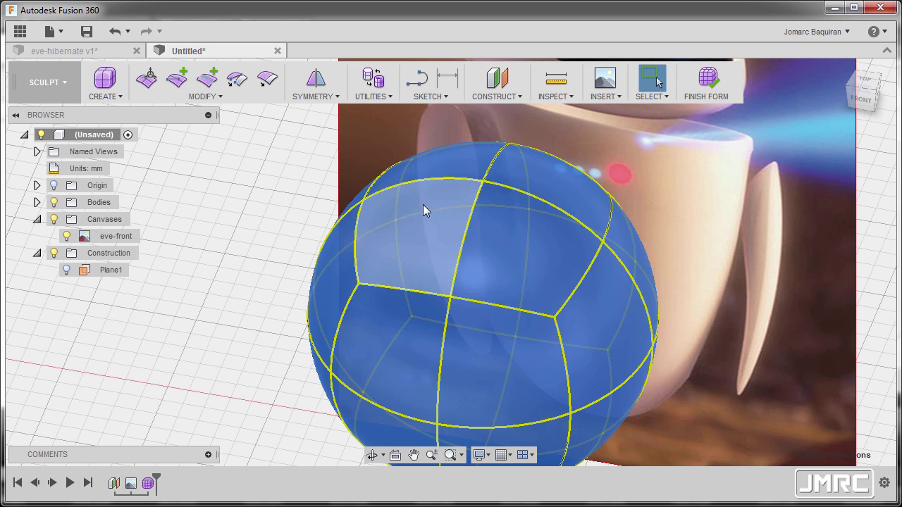
left_click(318, 81)
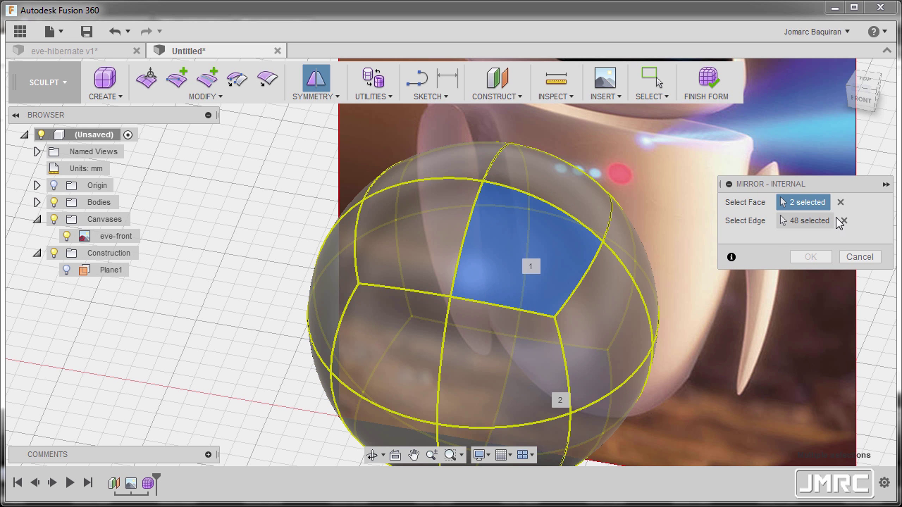
left_click(840, 203)
left_click(844, 220)
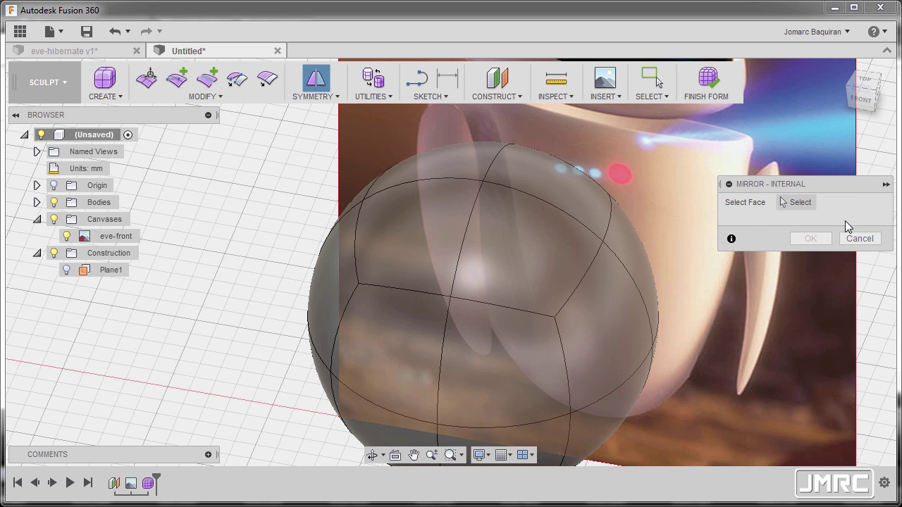
left_click(793, 203)
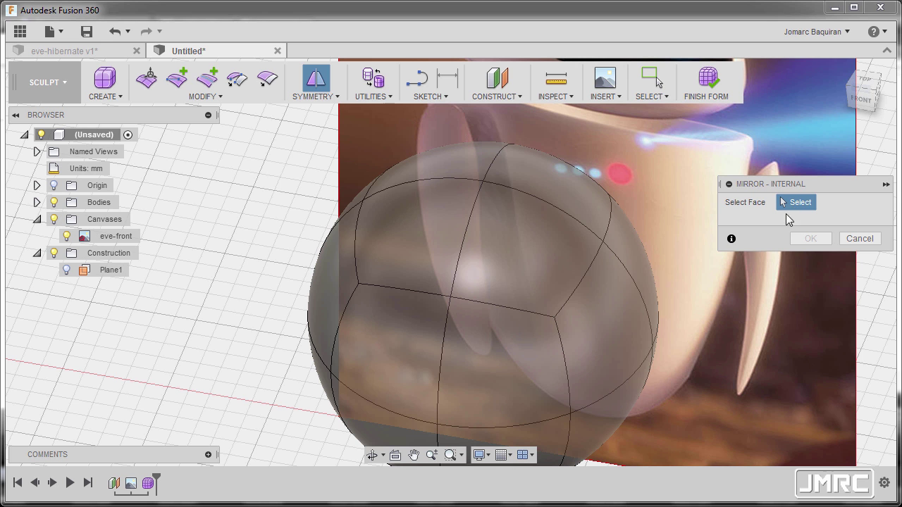
left_click(487, 259)
left_click(432, 243)
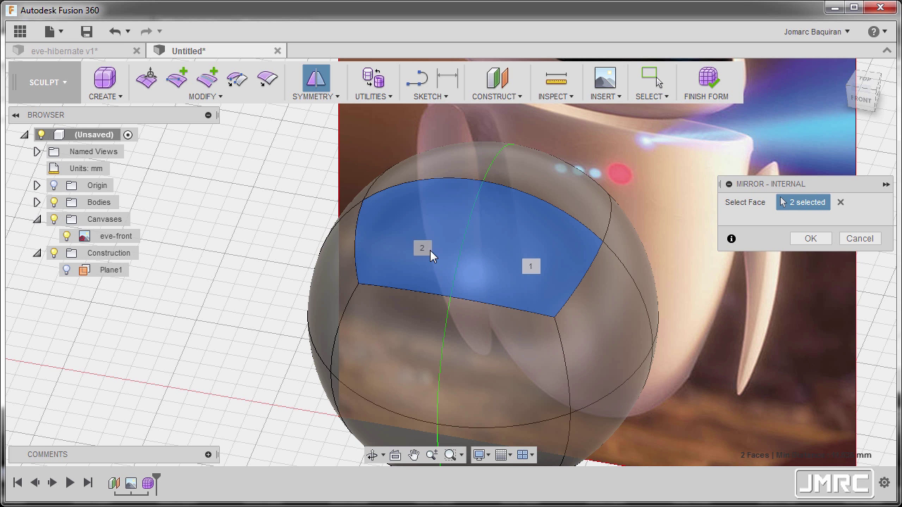
left_click(811, 238)
Step: Add a second internal mirror symmetry between the quadball's front and back halves, using two adjacent faces on its top
middle_click_drag(810, 281, 789, 346, "shift")
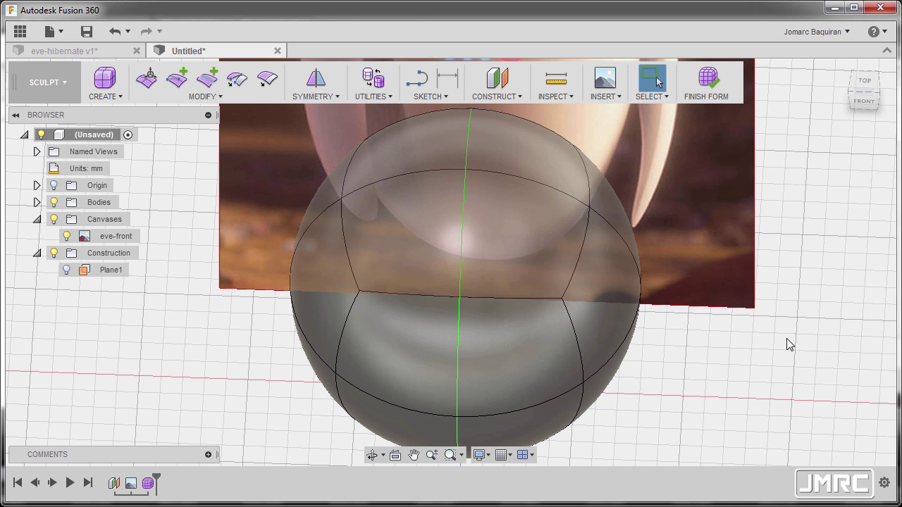
right_click(789, 310)
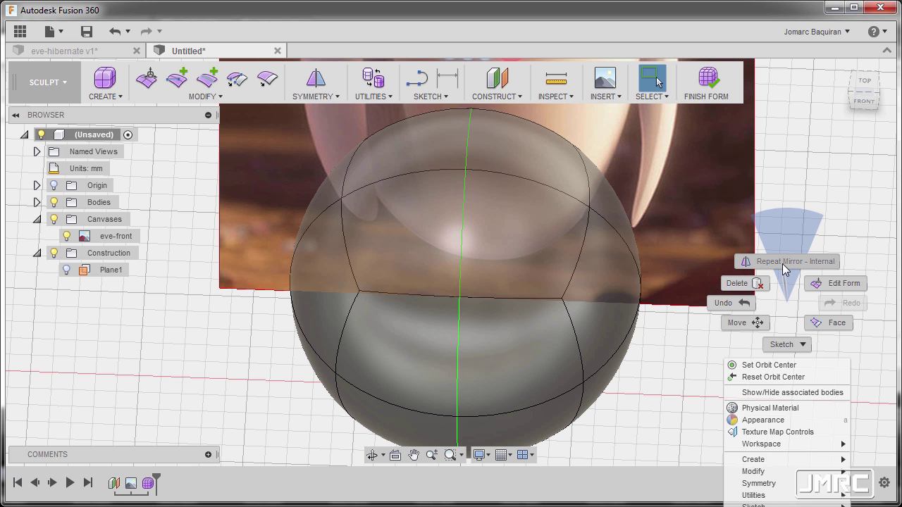
left_click(784, 267)
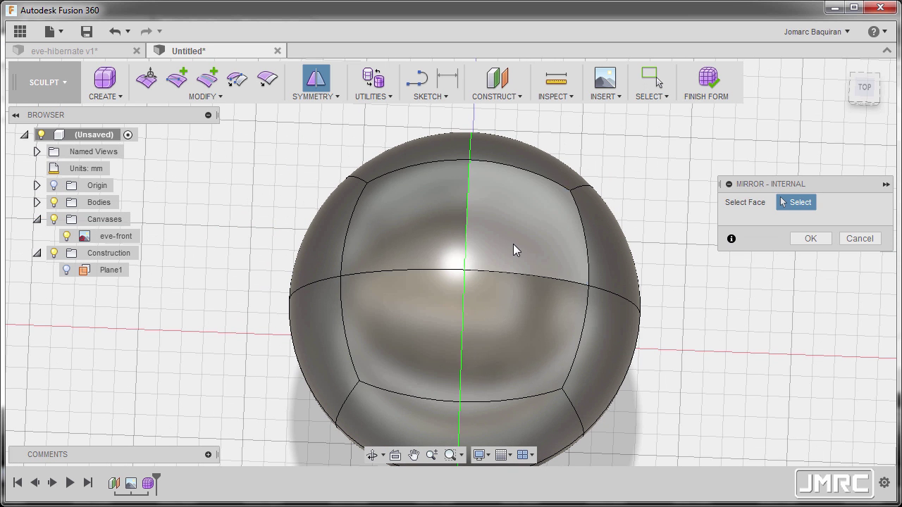
left_click(513, 245)
left_click(509, 325)
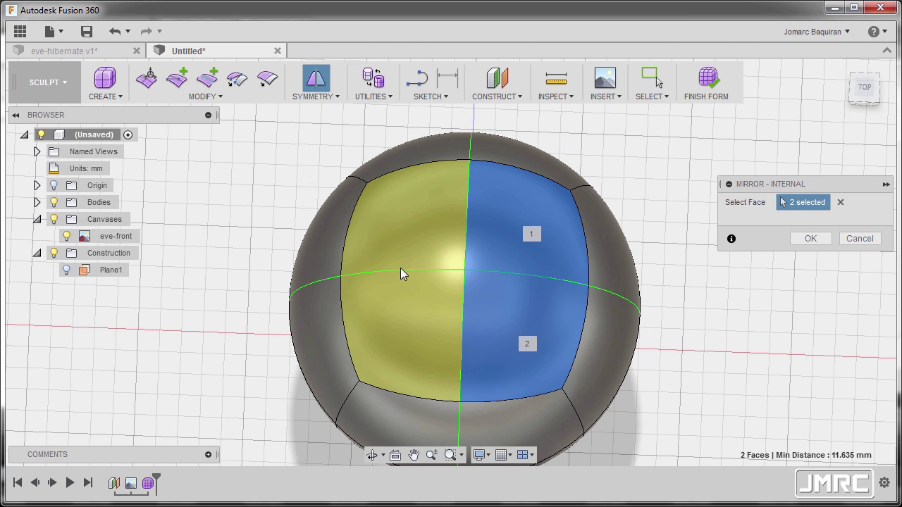
left_click(809, 238)
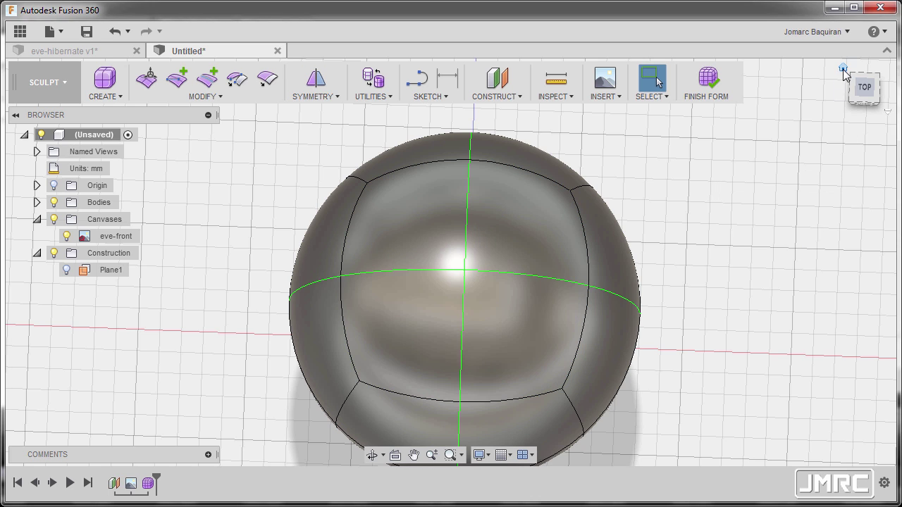
Step: Window-select the quadball's four bottom faces in the front view and, in box display, move them up with Edit Form toward the head's base
left_click(842, 69)
left_click(851, 104)
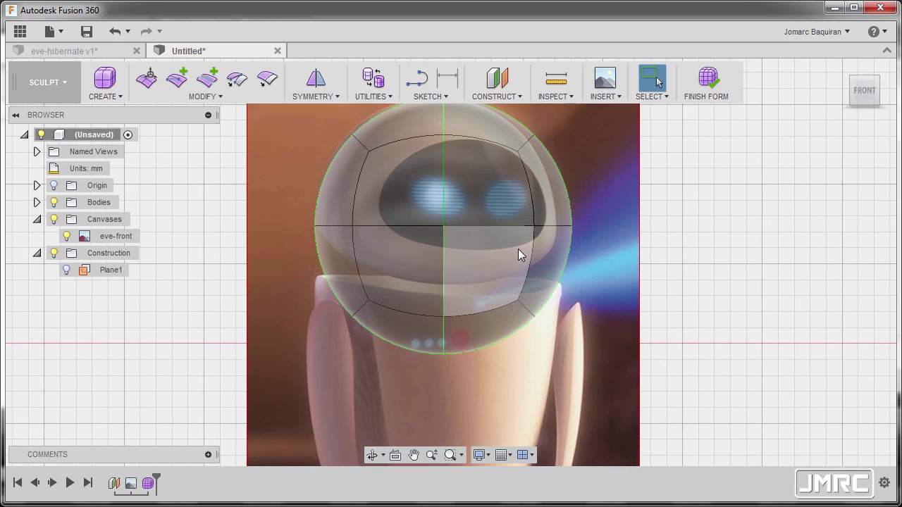
middle_click_drag(516, 249, 556, 249)
left_click_drag(316, 256, 648, 384)
middle_click_drag(647, 385, 451, 331, "shift")
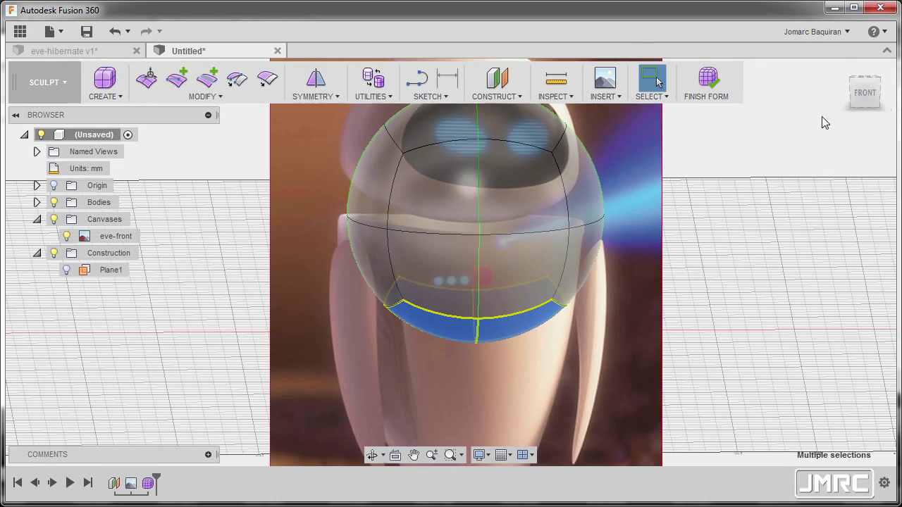
left_click(863, 92)
key("ctrl+1")
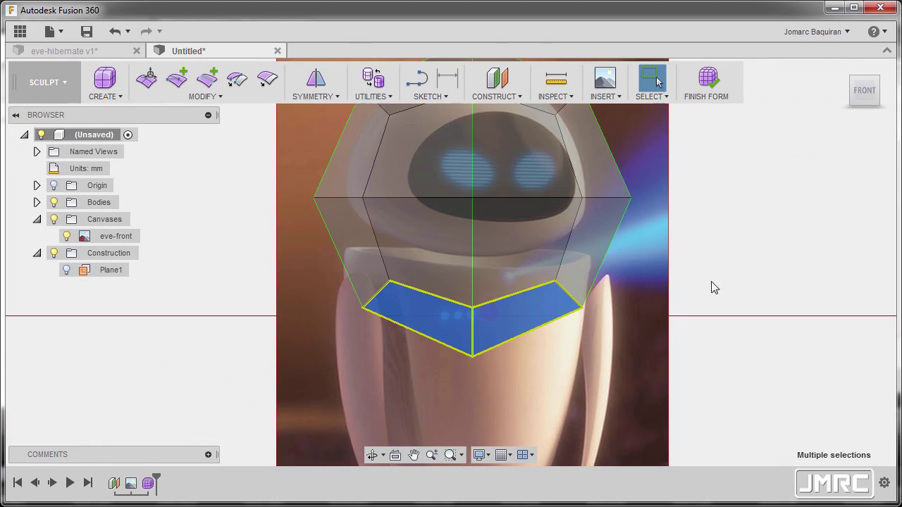
right_click(724, 261)
left_click(780, 244)
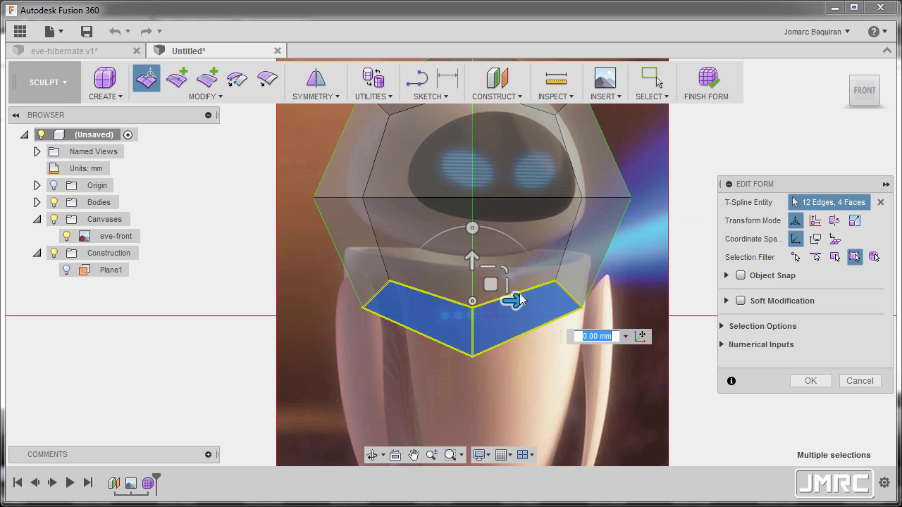
left_click_drag(471, 260, 472, 195)
middle_click_drag(492, 262, 493, 233)
left_click(810, 380)
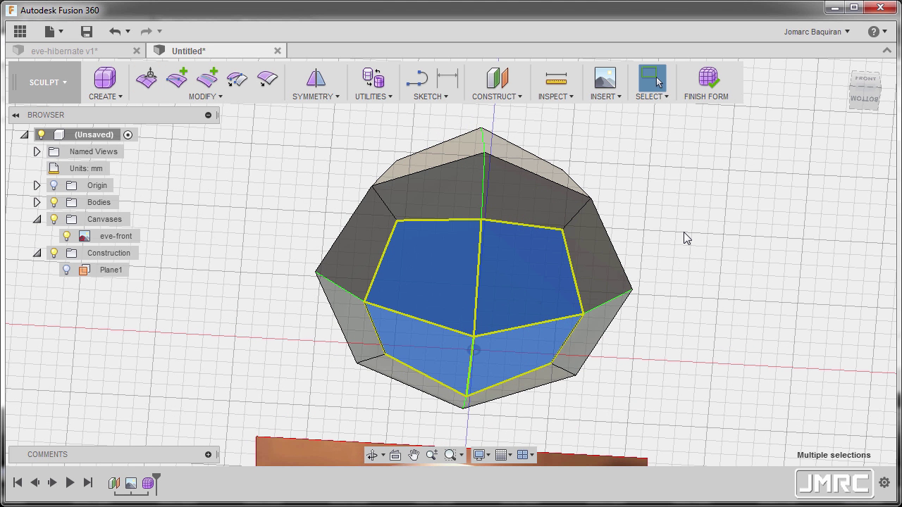
Step: Flatten the quadball's selected bottom faces and return the form to smooth display in the front view
right_click(687, 238)
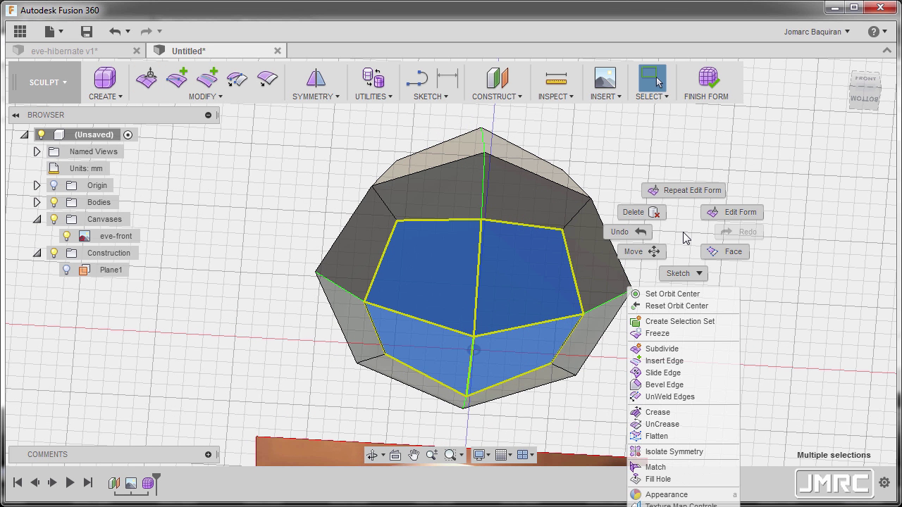
left_click(657, 437)
middle_click_drag(519, 296, 514, 386, "shift")
left_click(810, 256)
left_click(859, 99)
key("alt+3")
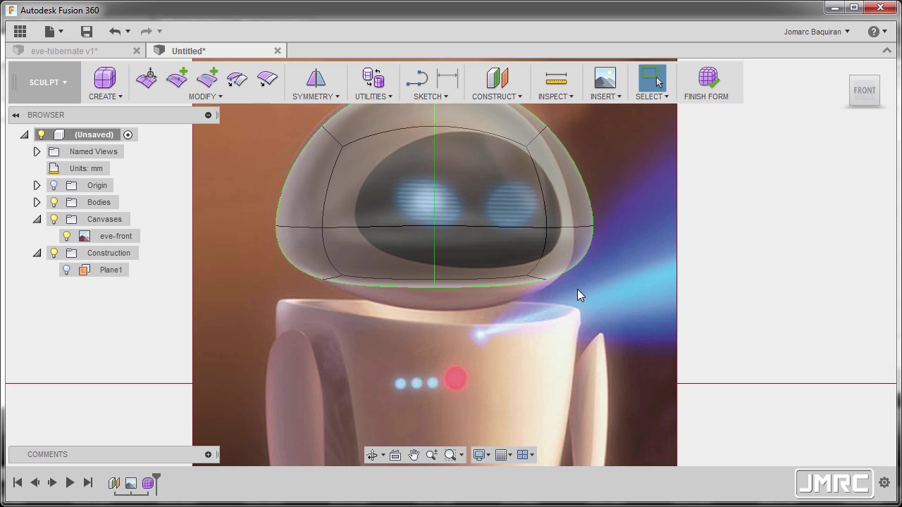
Step: Select the four bottom faces of the head and move them down about 0.9 mm with Edit Form
scroll(577, 289, "up", 2)
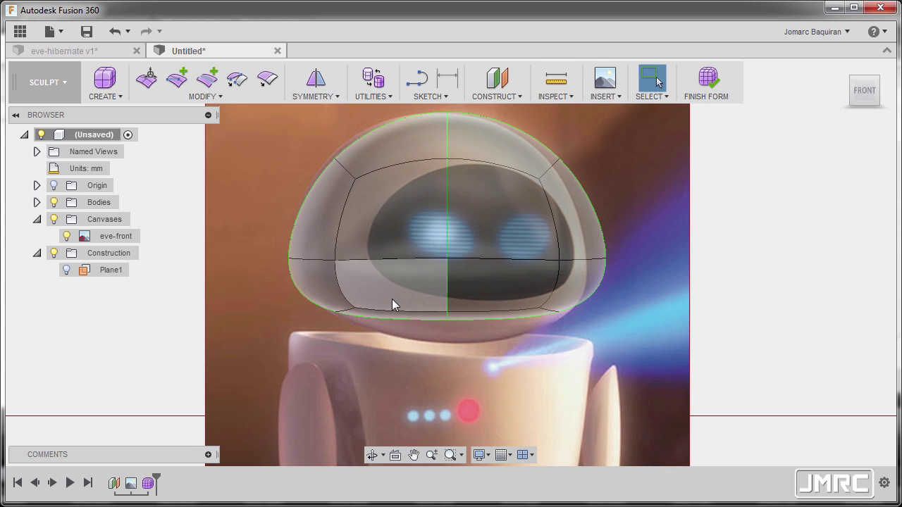
middle_click_drag(449, 315, 562, 163, "shift")
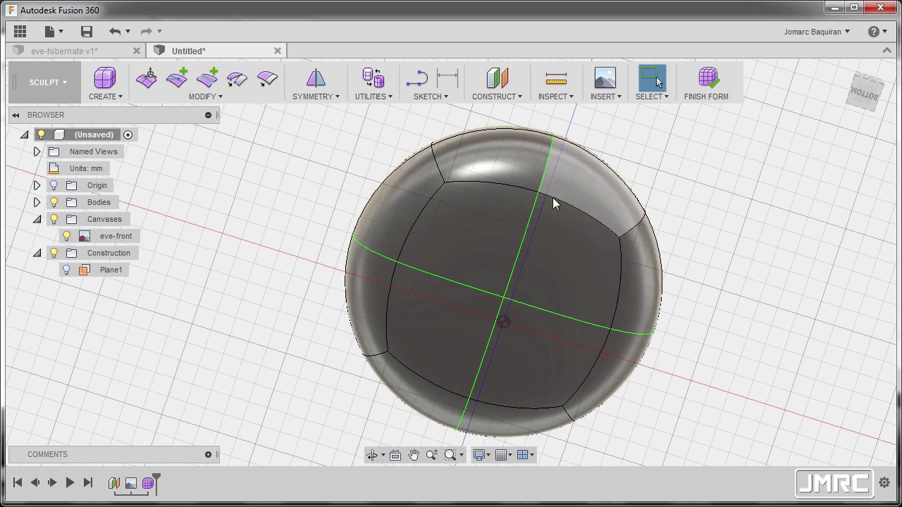
left_click(486, 241)
left_click(559, 252, "shift")
left_click(463, 331, "shift")
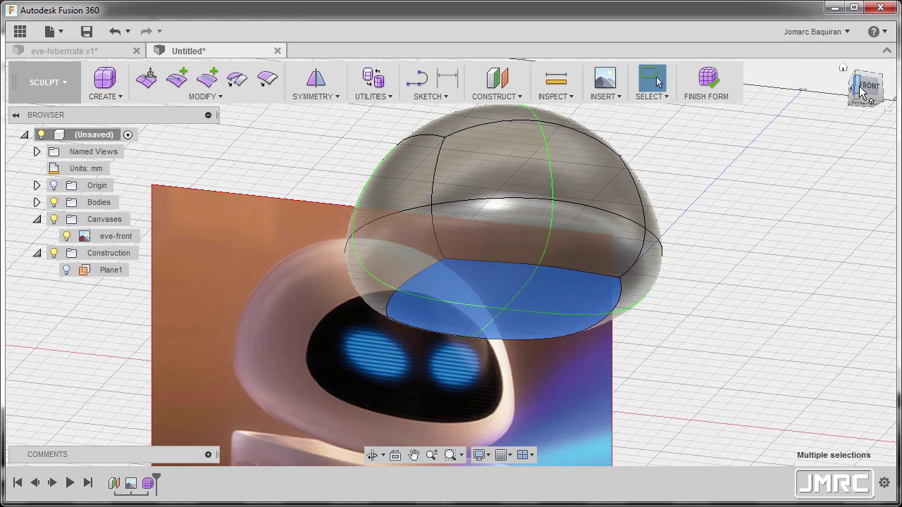
left_click(861, 91)
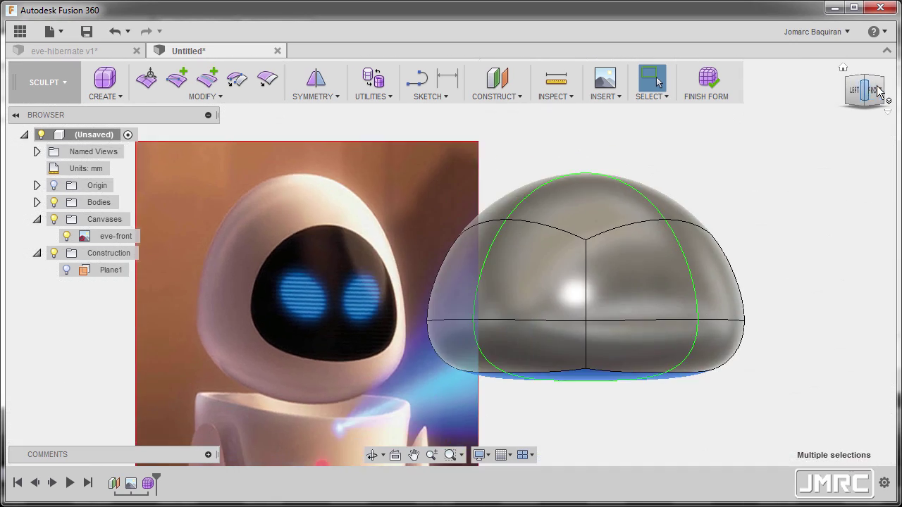
left_click(864, 88)
right_click(649, 247)
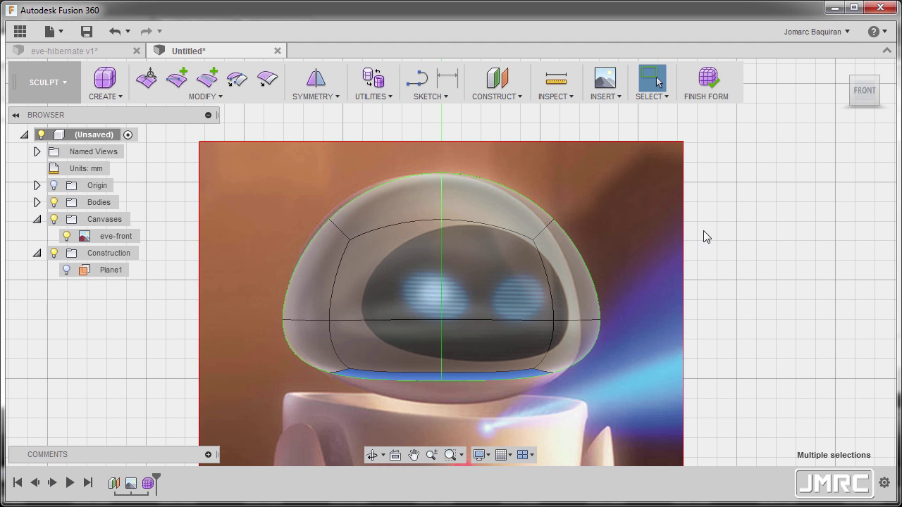
left_click(704, 227)
left_click_drag(440, 329, 440, 333)
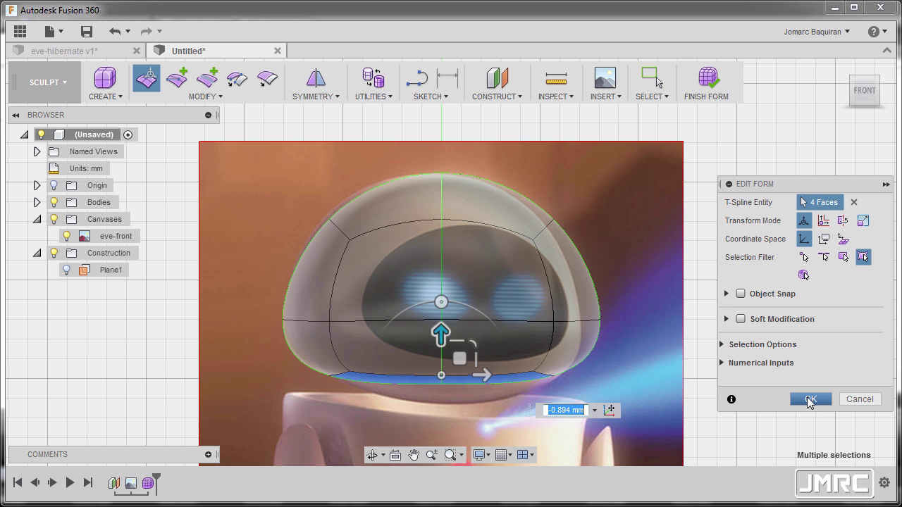
left_click(810, 399)
Step: Move the head's bottom centre vertex down about 4.2 mm with Edit Form, matching the rounded underside of the robot's head in the canvas
mouse_move(578, 321)
middle_mouse_down("shift")
mouse_move(573, 261)
mouse_move(630, 250)
mouse_move(539, 365)
middle_mouse_up("shift")
left_click(507, 352)
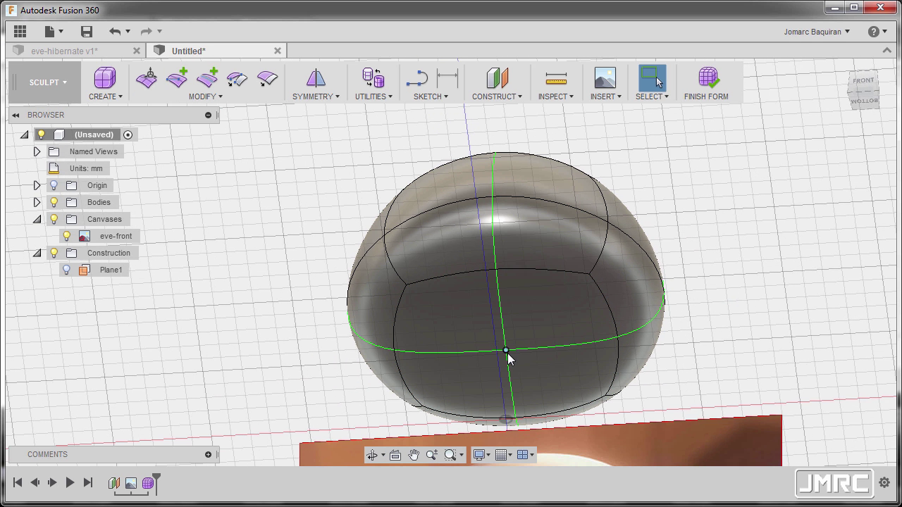
right_click(729, 238)
left_click(782, 213)
left_click(858, 85)
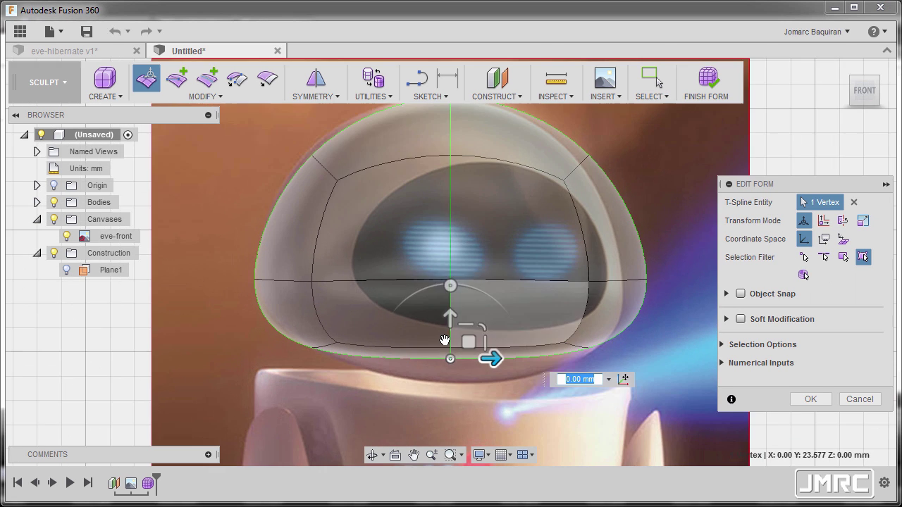
middle_click_drag(444, 340, 507, 291)
scroll(507, 290, "up", 2)
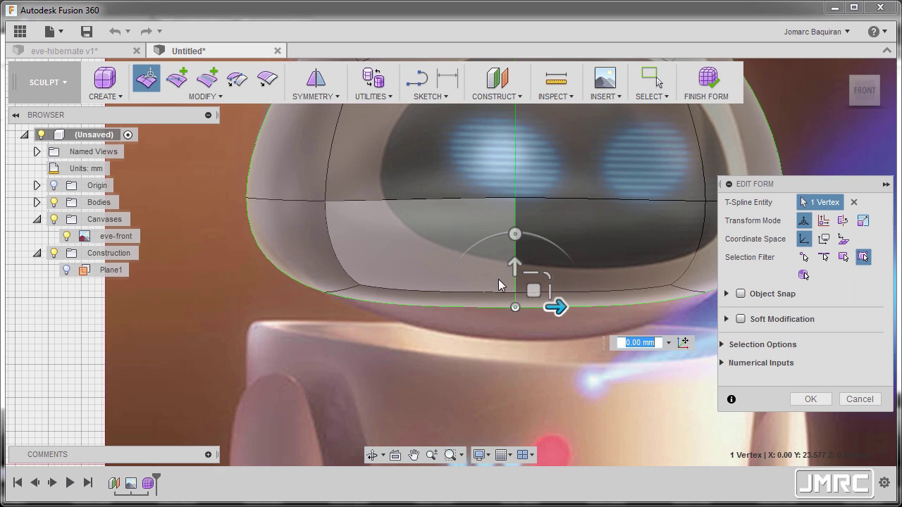
left_click_drag(515, 267, 514, 328)
scroll(430, 263, "up", 2)
scroll(431, 263, "down", 5)
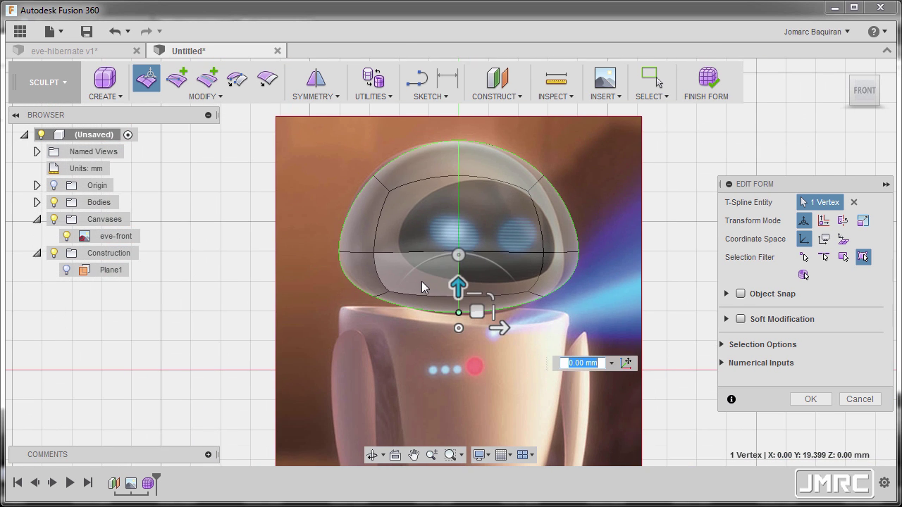
left_click(818, 401)
middle_click_drag(580, 322, 493, 322, "shift")
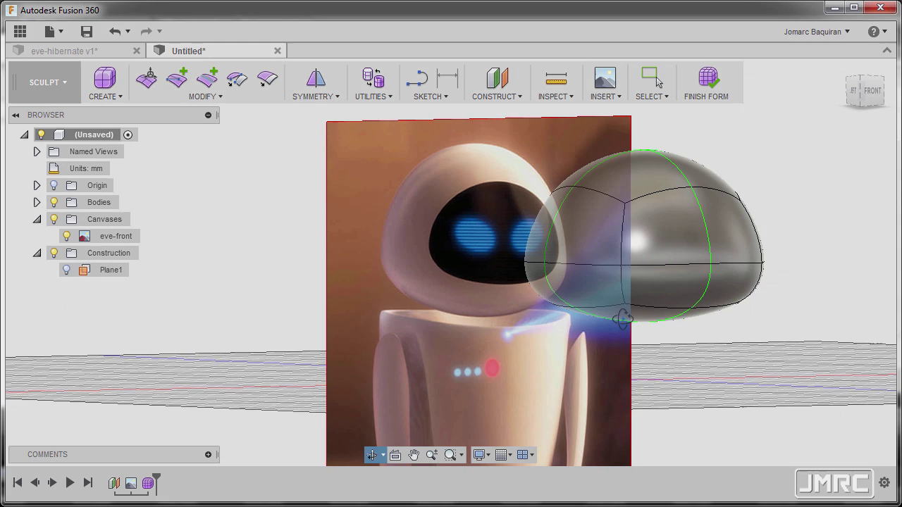